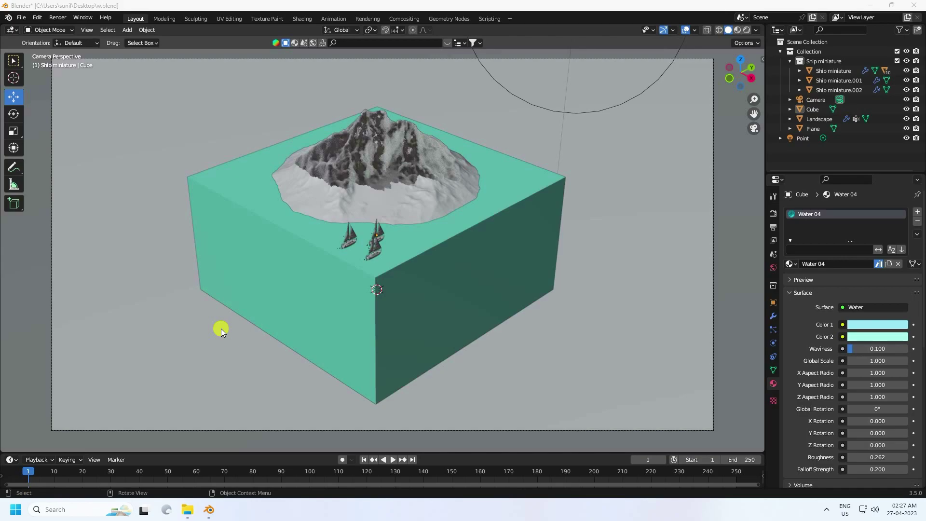
- Examine the island scene up close, including the grassy mountain, the water block and the three sailboats
middle_drag(212, 329, 309, 145)
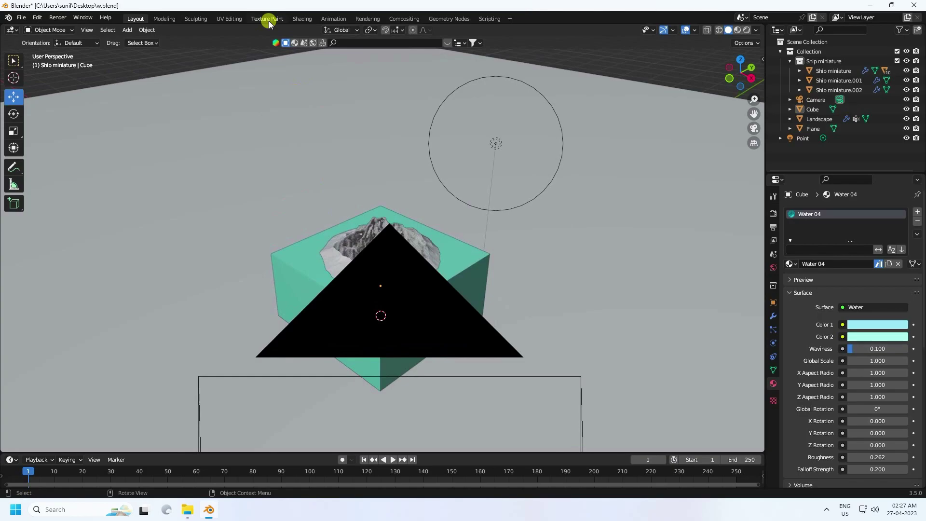
scroll(382, 296, up, 5)
middle_drag(382, 296, 332, 206)
scroll(374, 261, up, 3)
scroll(348, 268, up, 3)
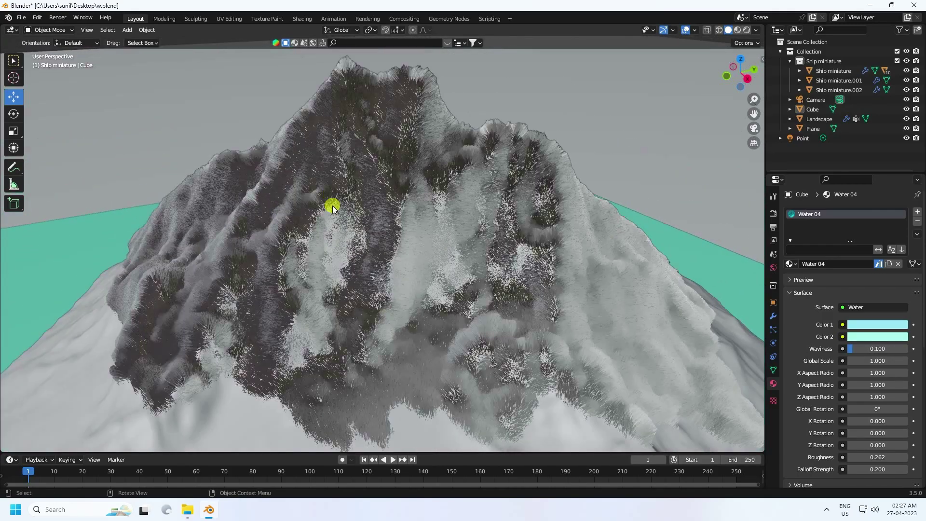
scroll(375, 236, down, 5)
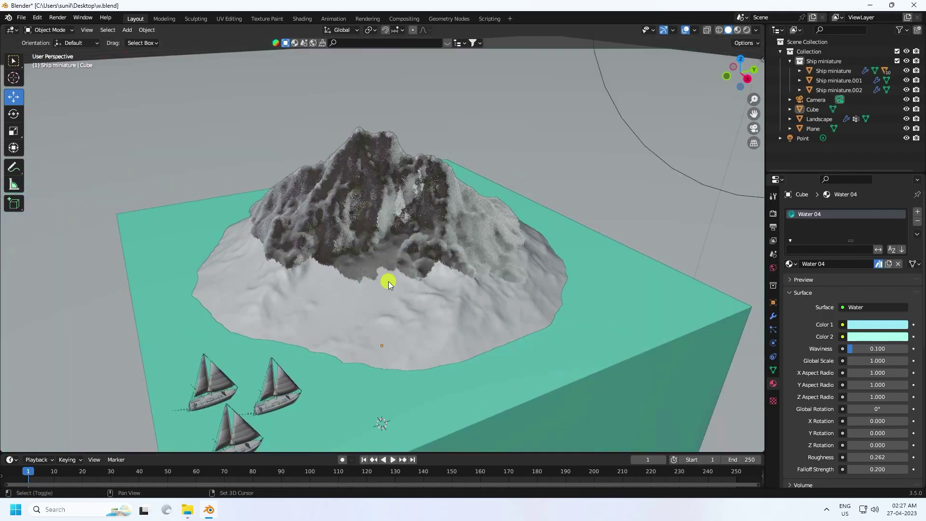
middle_drag(389, 281, 309, 190)
scroll(271, 231, up, 3)
scroll(271, 231, down, 5)
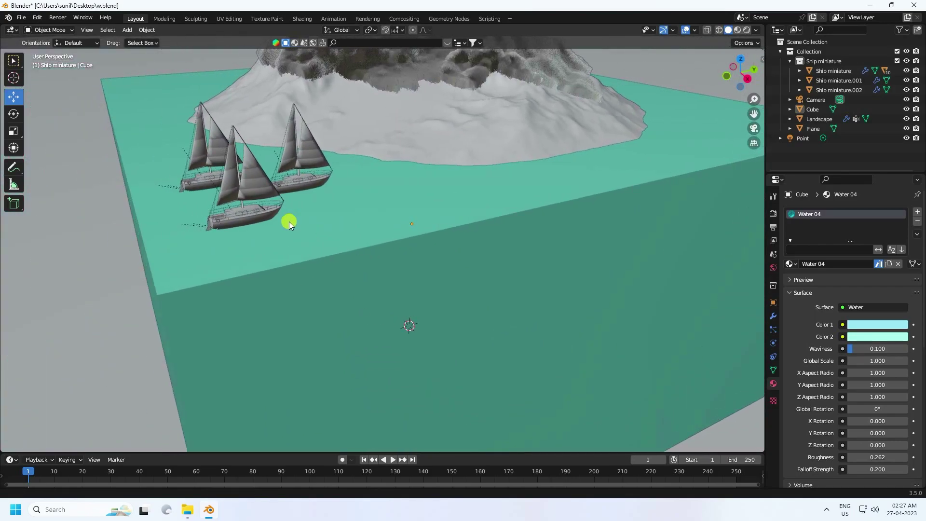
middle_drag(289, 222, 297, 204)
scroll(296, 203, up, 4)
scroll(318, 221, down, 3)
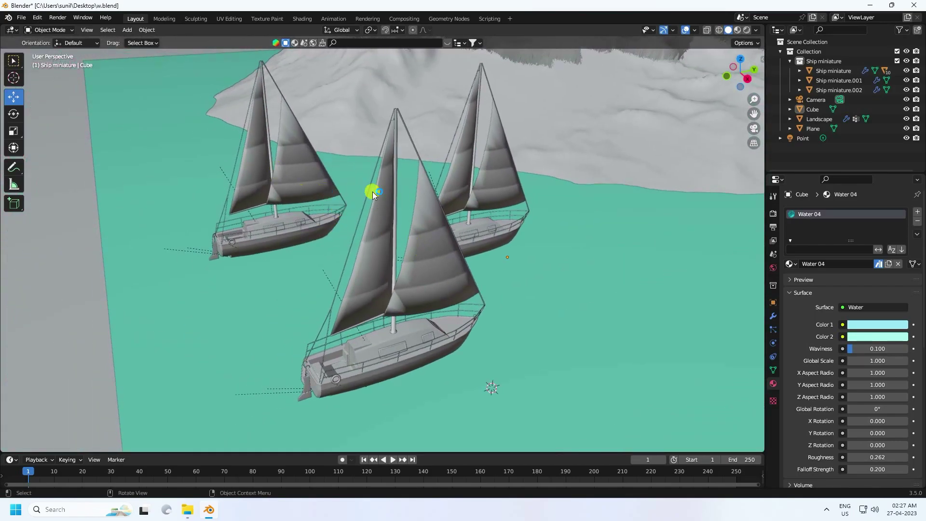
scroll(381, 222, down, 3)
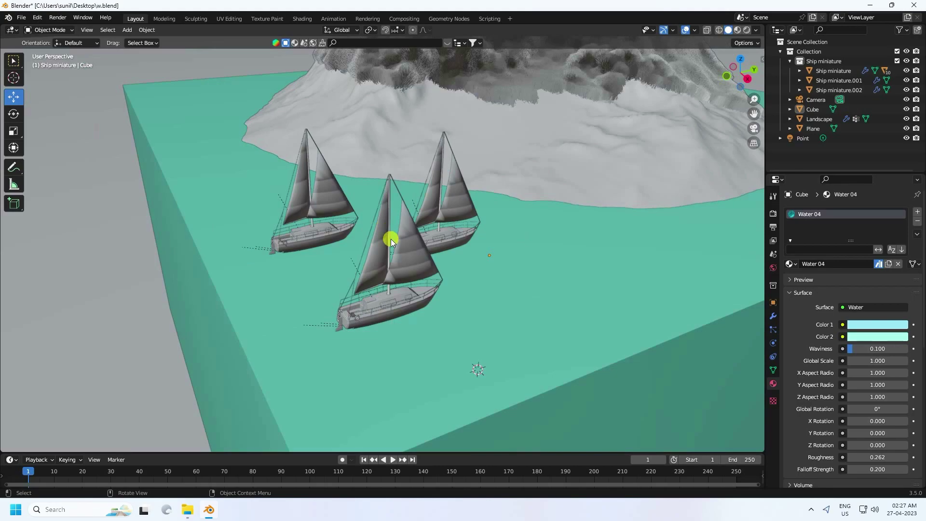
- View the scene through the camera in material preview and rendered shading, and return to solid shading
key(KP_0)
click(738, 30)
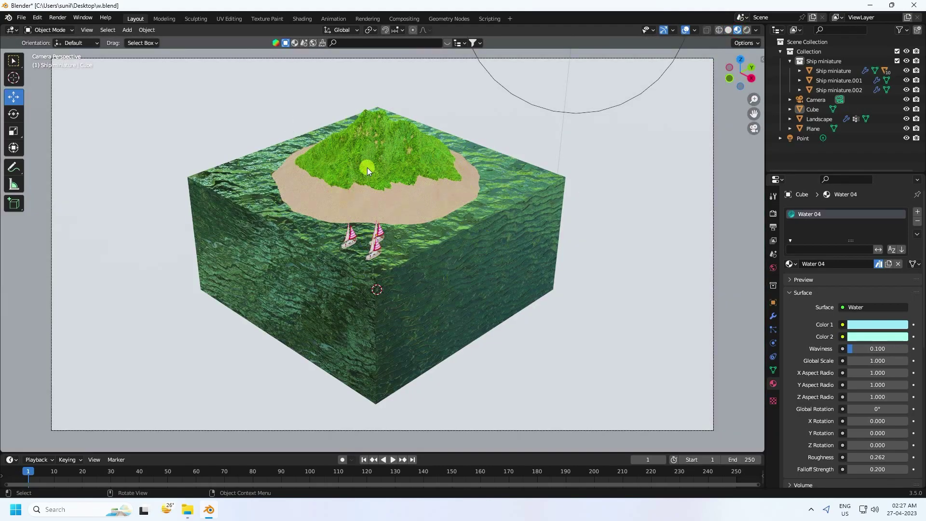
key(z)
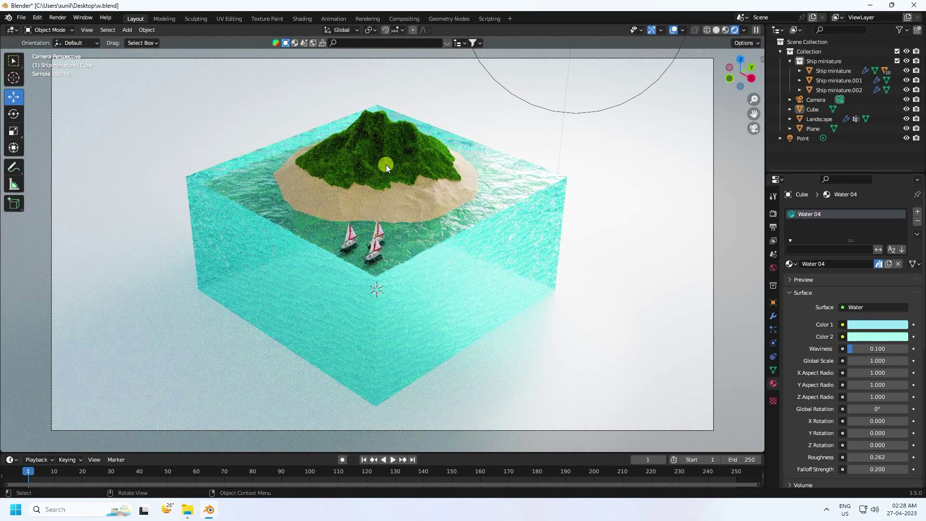
click(717, 30)
- View the reference renders 1.png to 4.png from the Icon folder and switch back to Blender
click(188, 510)
double_click(139, 105)
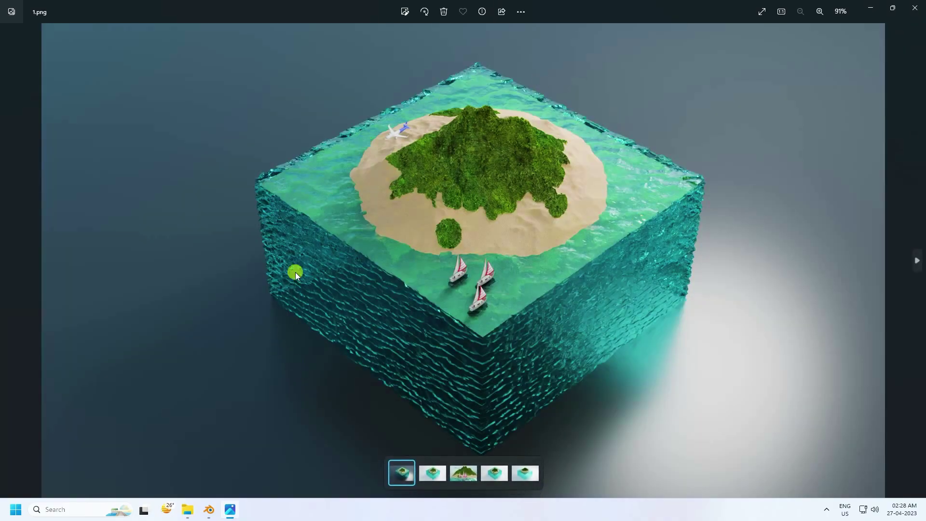
key(Right)
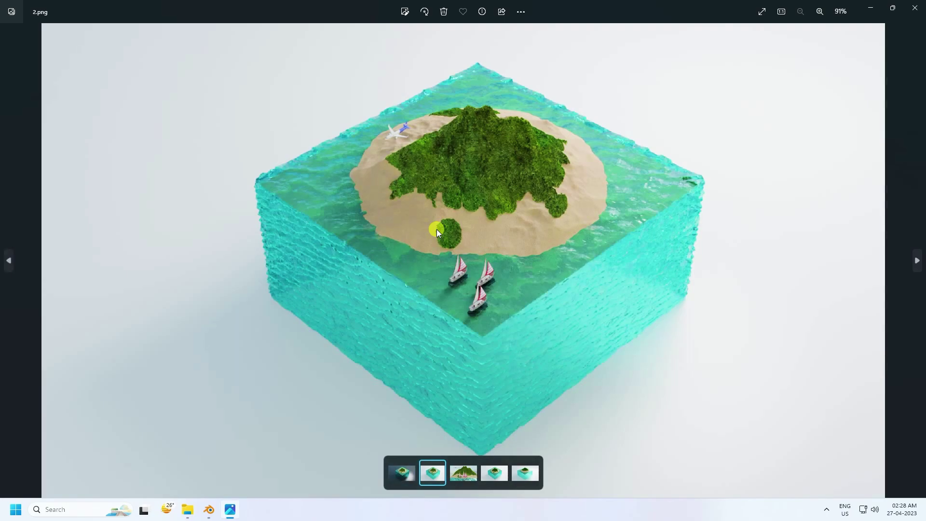
key(Right)
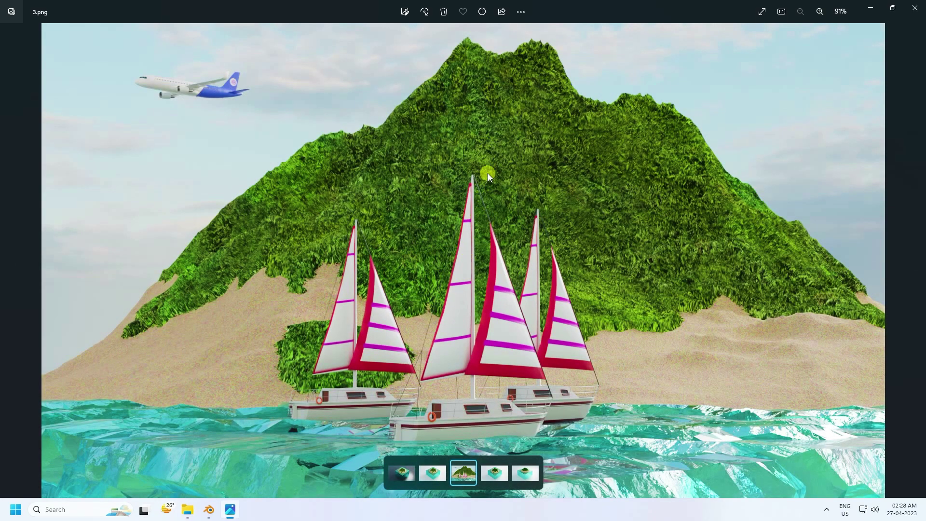
key(Right)
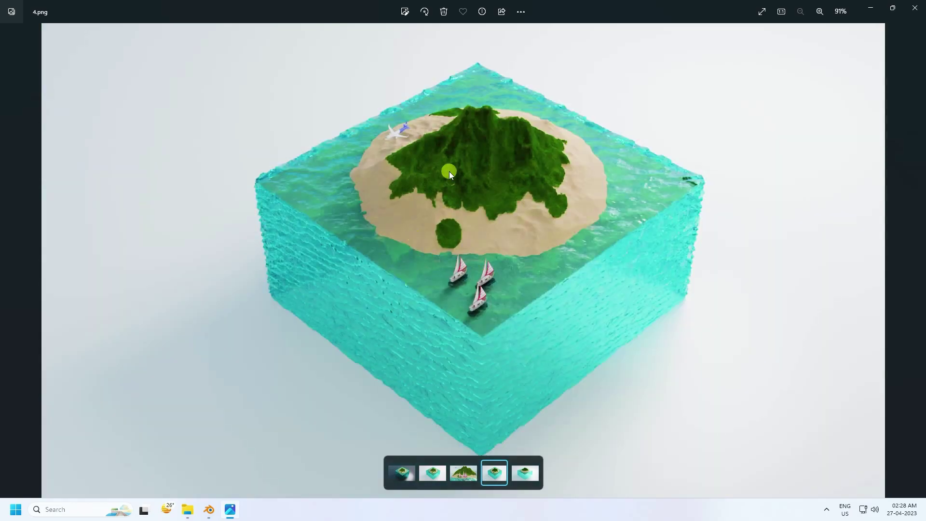
click(915, 8)
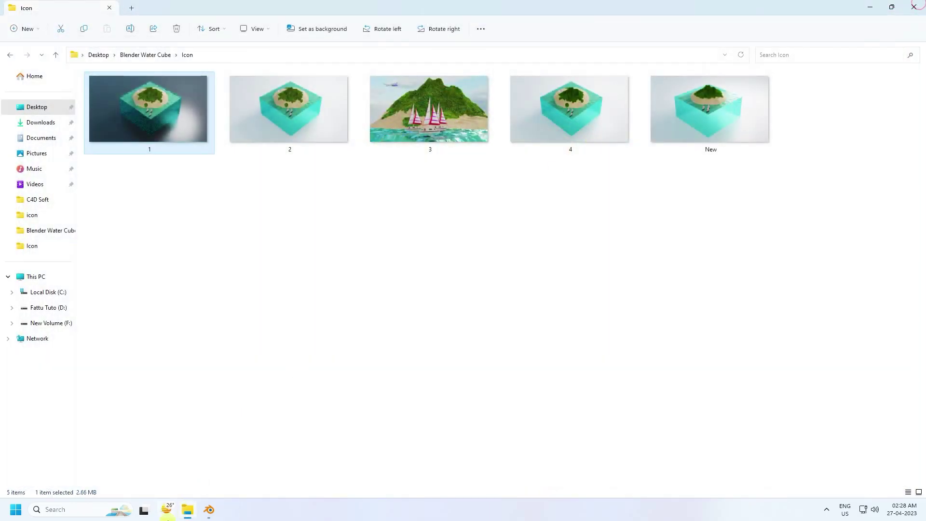
click(212, 510)
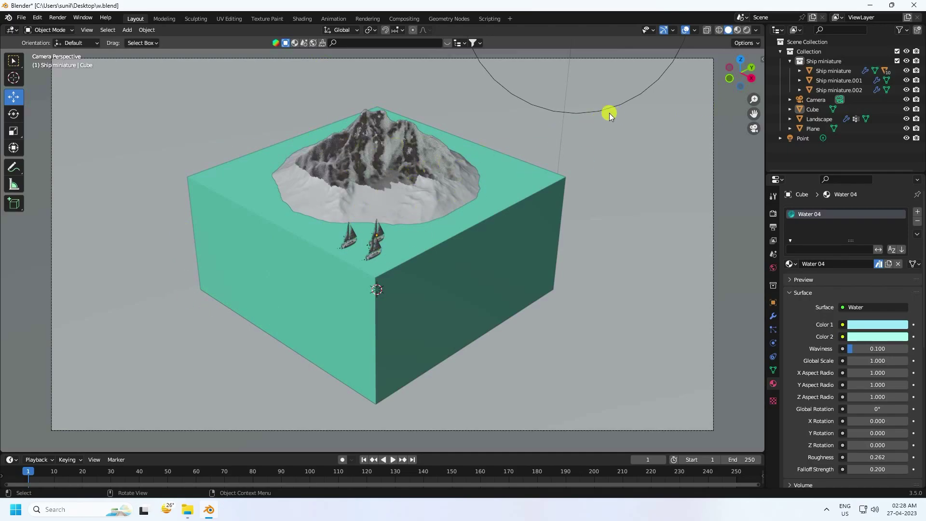
- Start a new scene and delete its default light
click(21, 18)
click(141, 30)
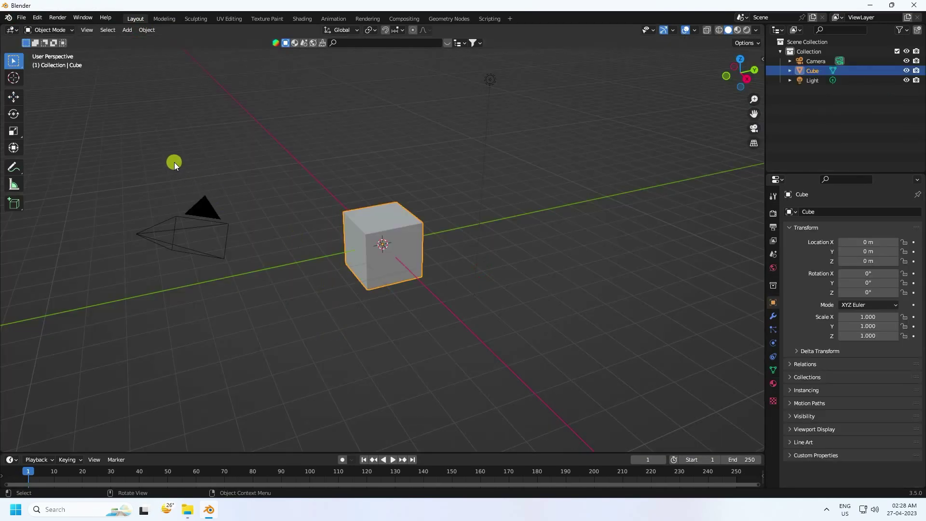
drag(471, 93, 663, 202)
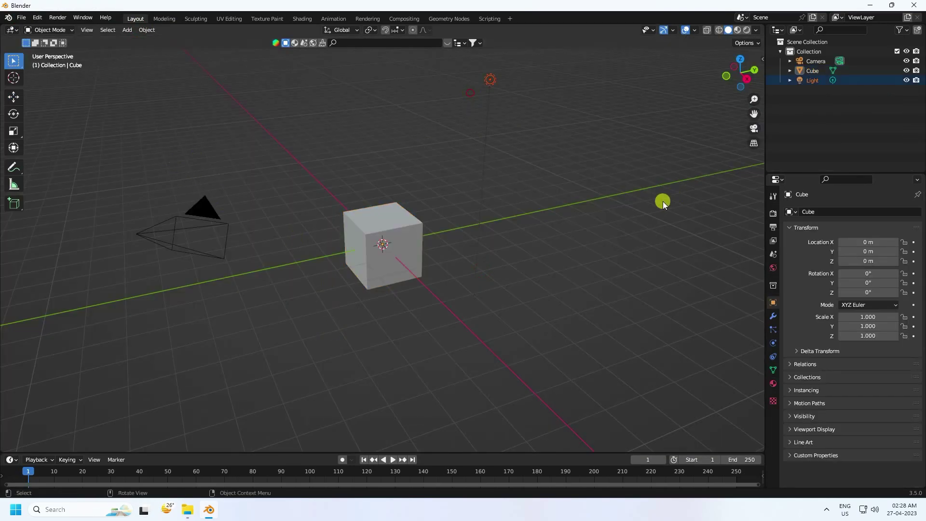
key(Delete)
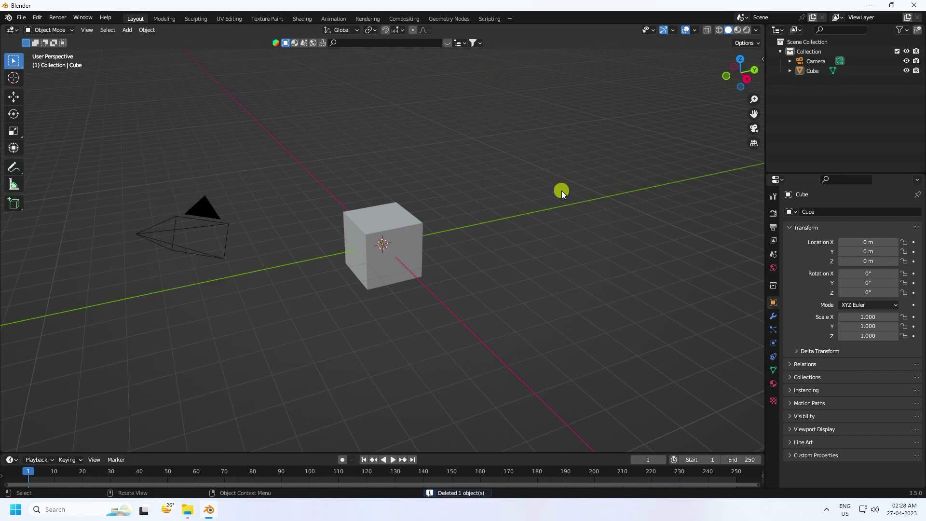
- Set the default cube's Z scale to 0.5 and its Z location to 0.5 m
click(393, 222)
scroll(347, 215, up, 5)
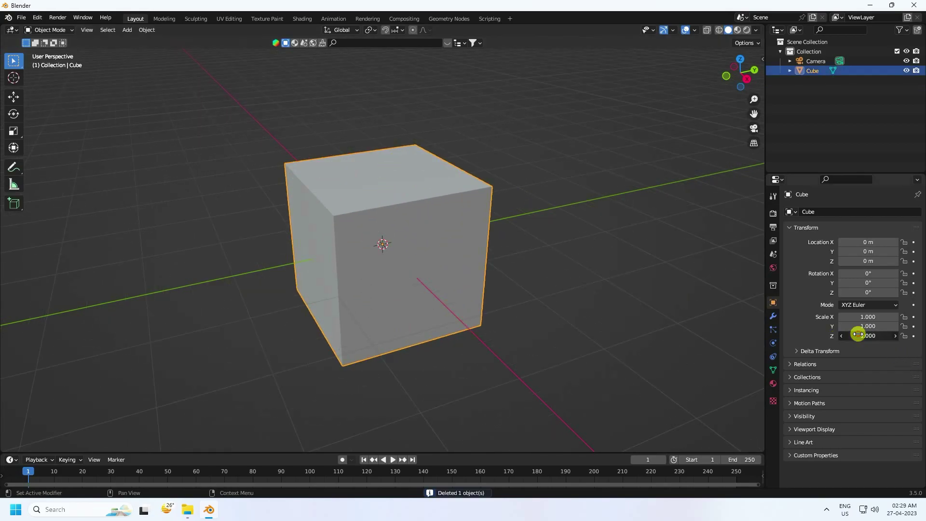
text(.5)
key(Return)
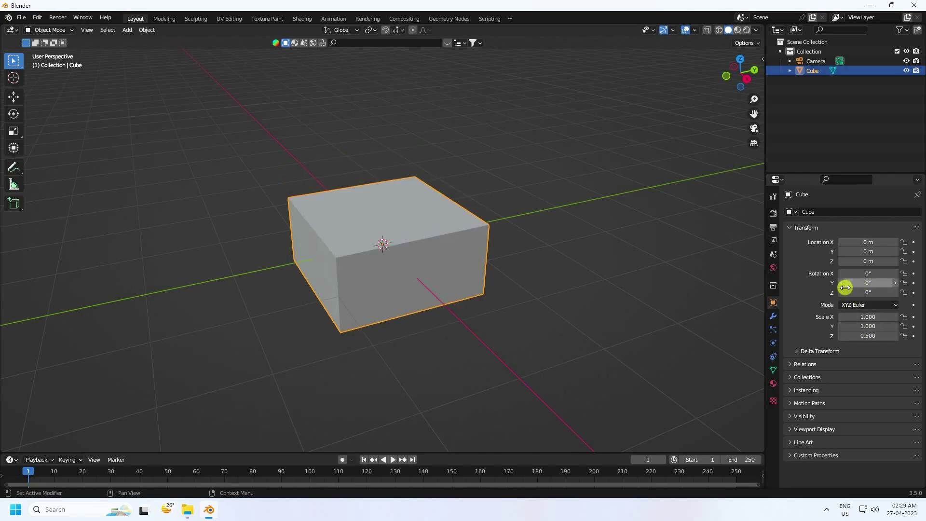
click(866, 261)
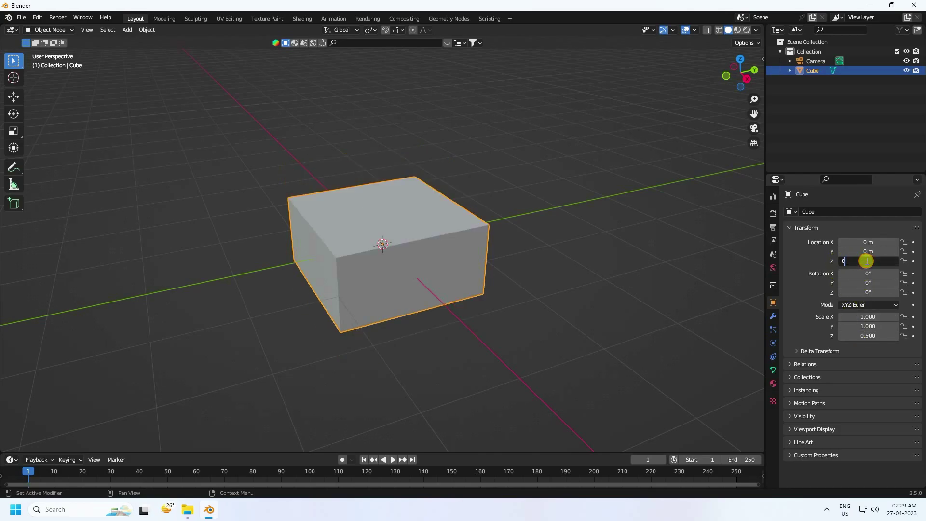
text(0.5)
key(Return)
- Add a plane beneath the cube and scale it up to about 14.15 as the ground
middle_drag(382, 231, 410, 232)
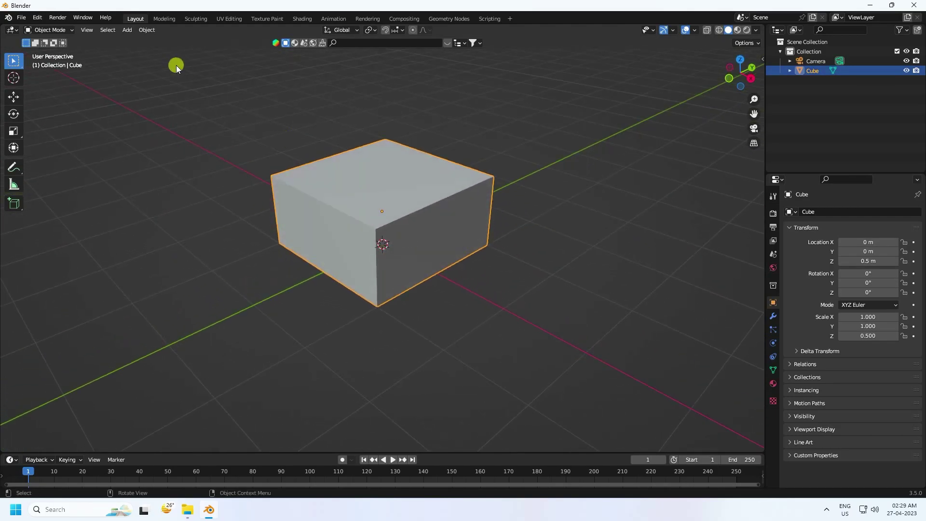
click(127, 30)
mouse_move(138, 39)
click(238, 35)
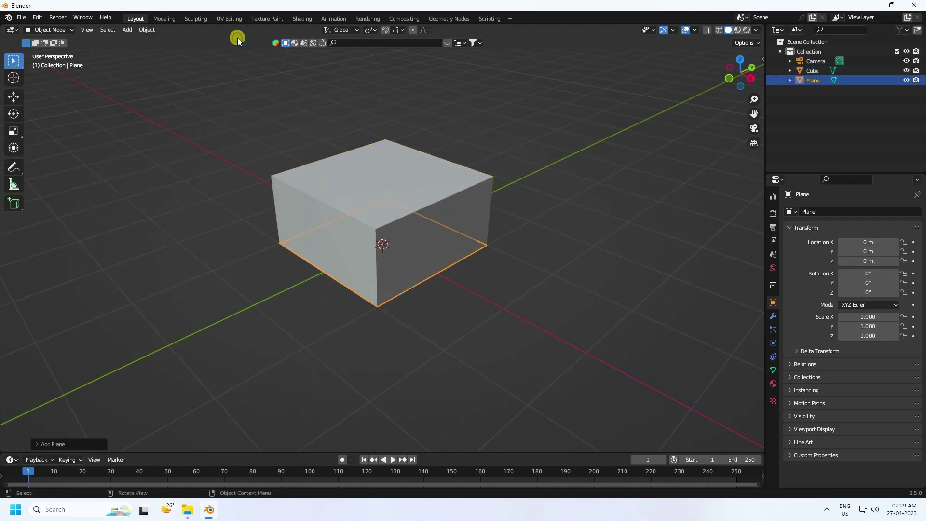
scroll(386, 273, down, 4)
key(s)
click(581, 242)
key(s)
click(538, 244)
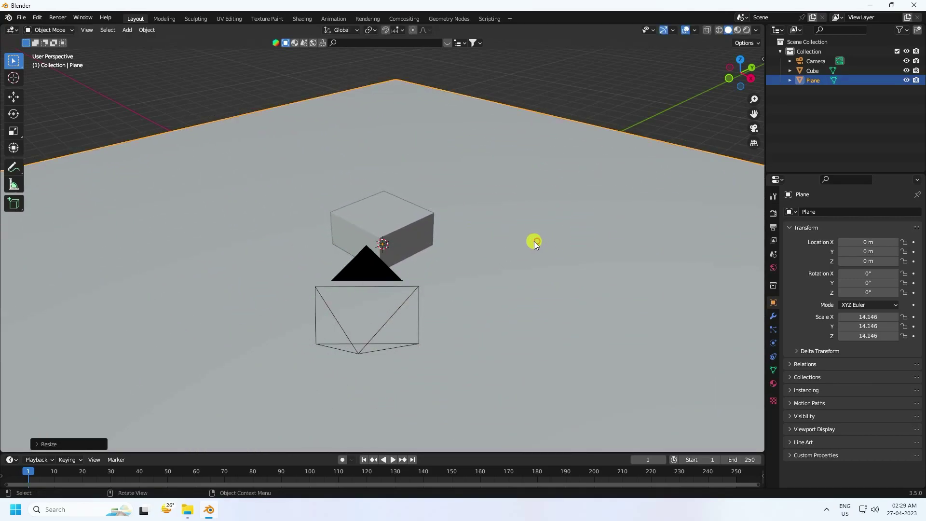
- Move the camera closer to the cube, to about X 4.63 m, Y -4.37 m, Z 3.66 m
key(KP_0)
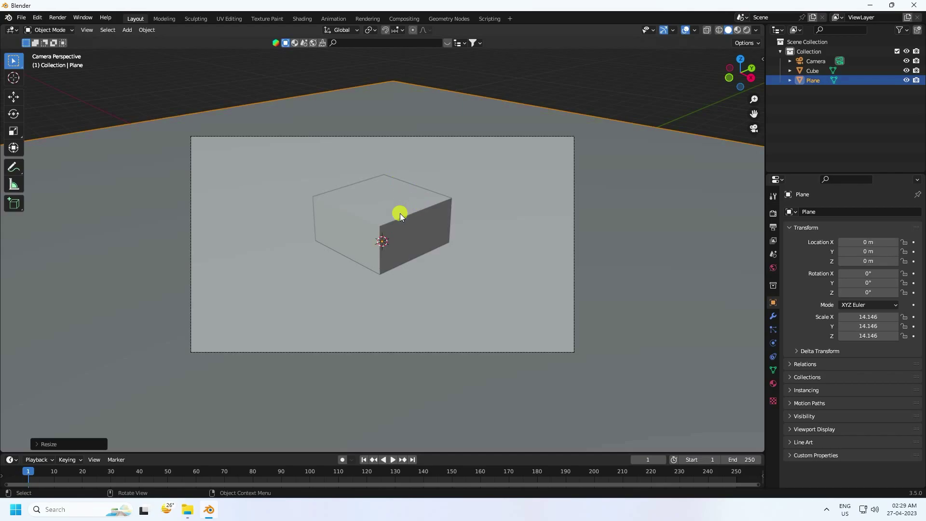
key(KP_0)
key(KP_0)
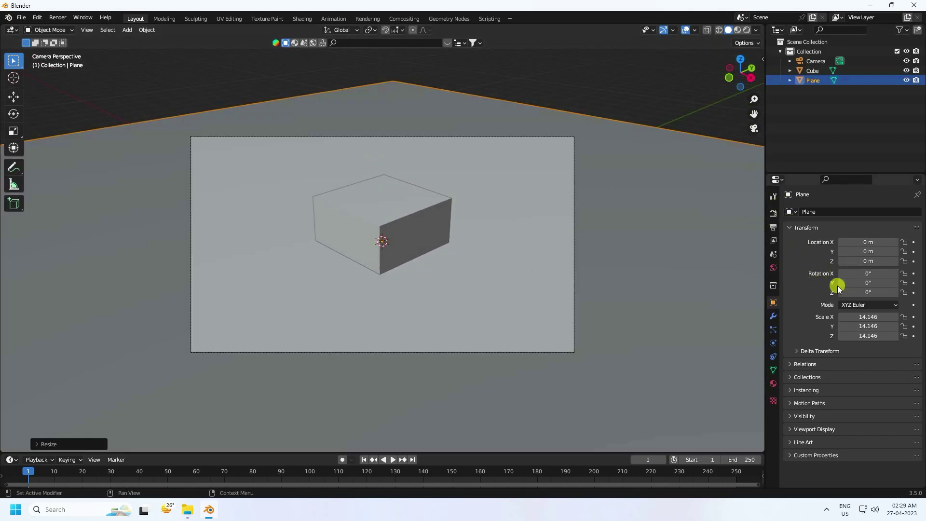
click(814, 61)
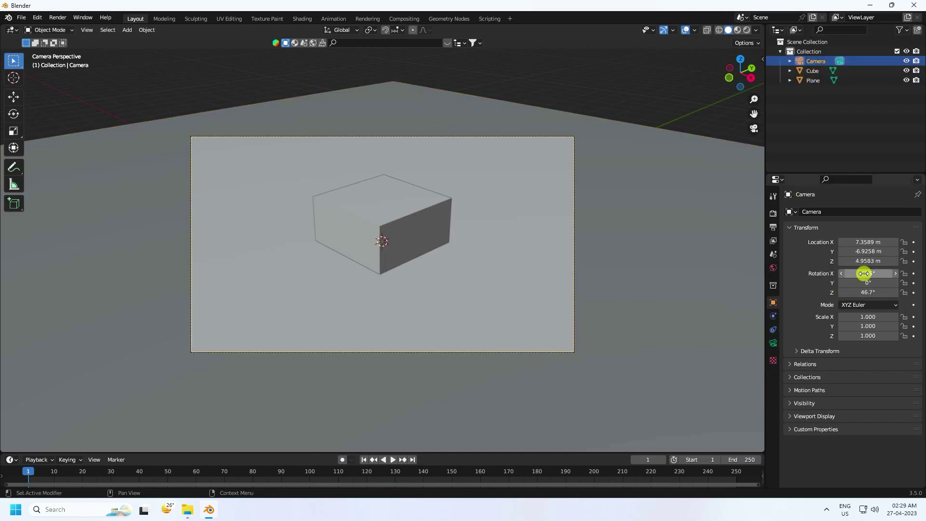
drag(860, 245, 371, 263)
key(KP_0)
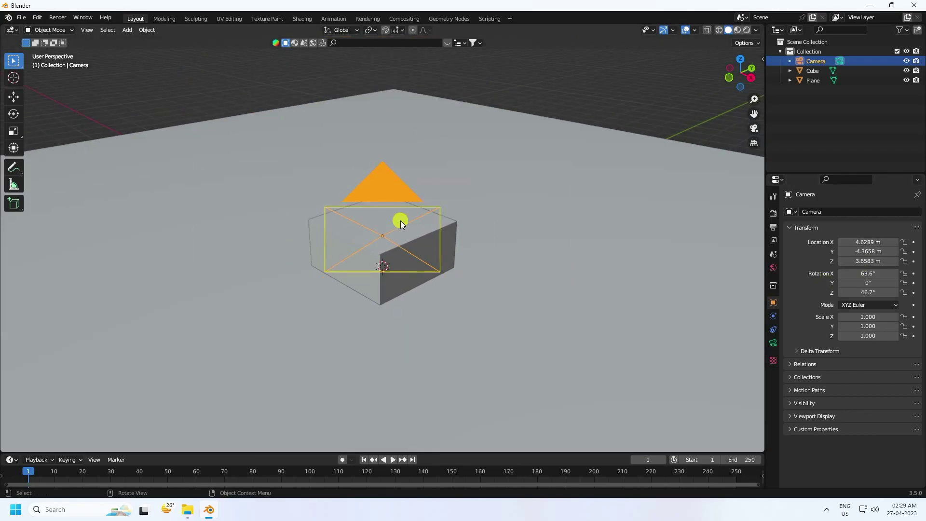
- Hide the cube and add a Landscape mesh to the scene
click(815, 72)
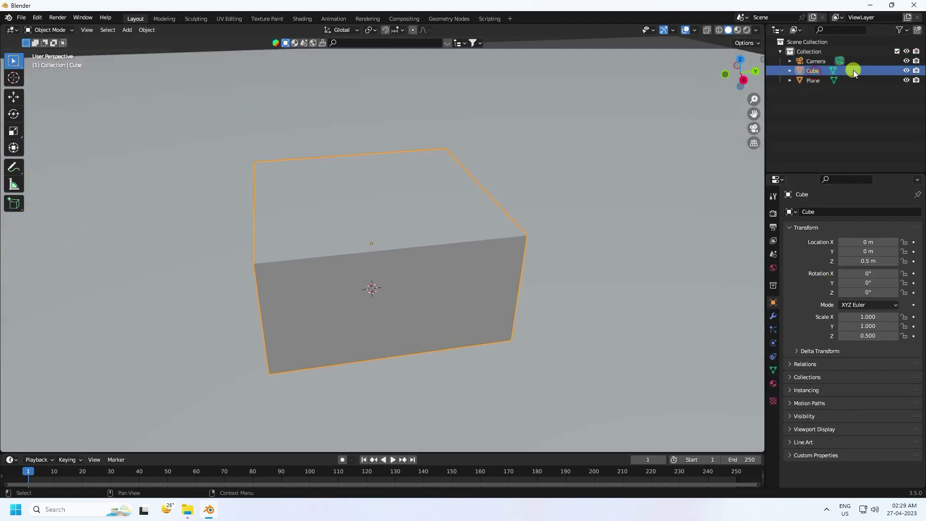
click(906, 70)
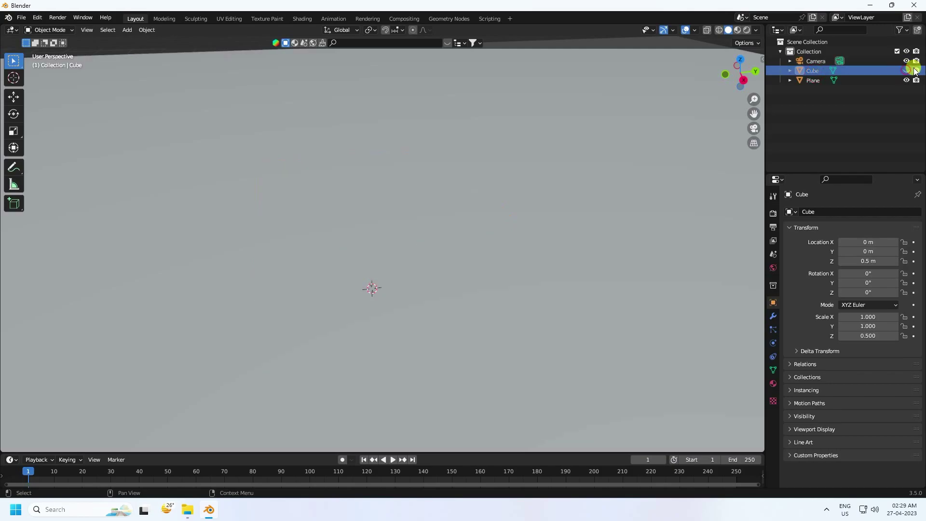
click(127, 30)
mouse_move(135, 41)
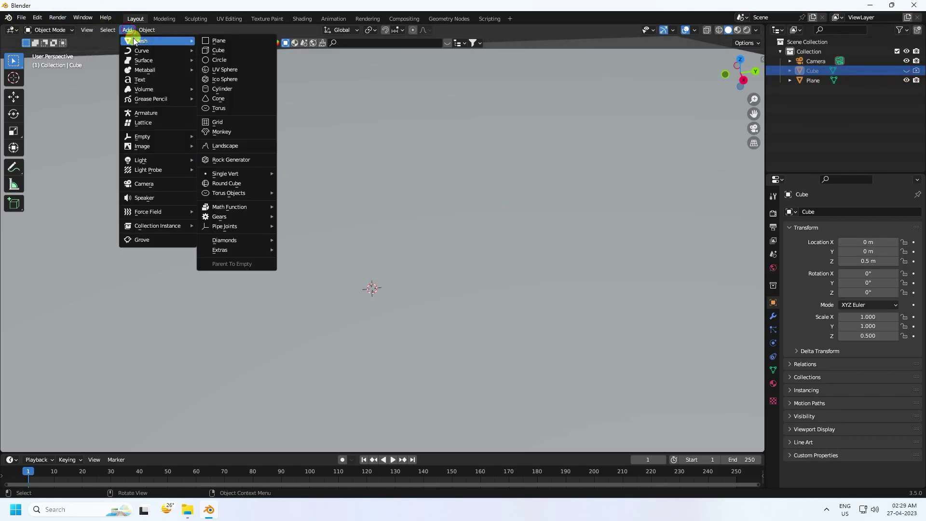
click(223, 147)
- Apply the mountain 1 operator preset to the new landscape
middle_drag(358, 268, 64, 414)
click(49, 443)
click(59, 72)
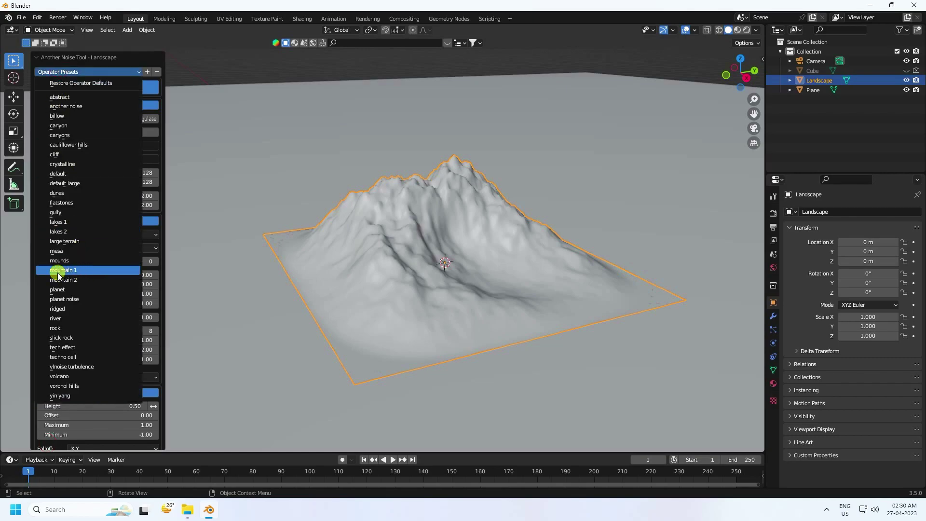
click(72, 271)
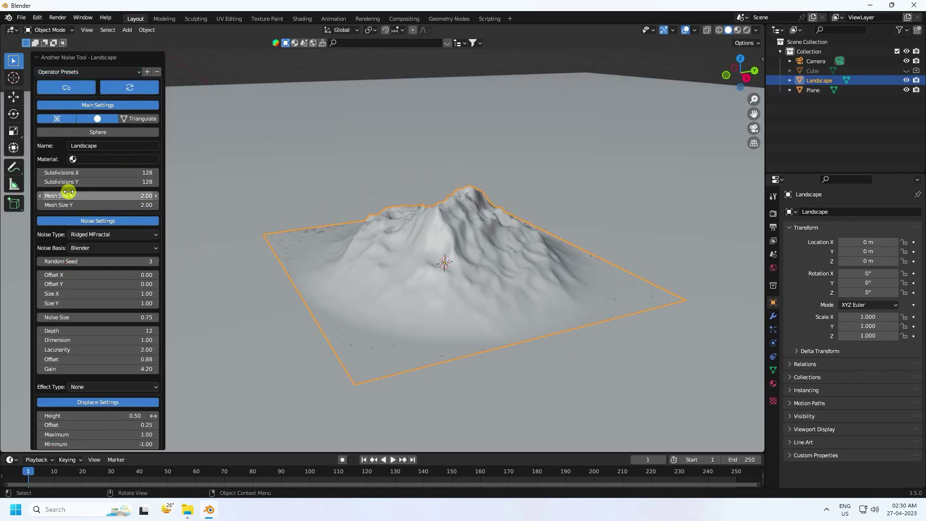
- Show the wireframe overlay and set the landscape's Subdivisions X to 256
scroll(381, 184, up, 3)
click(691, 29)
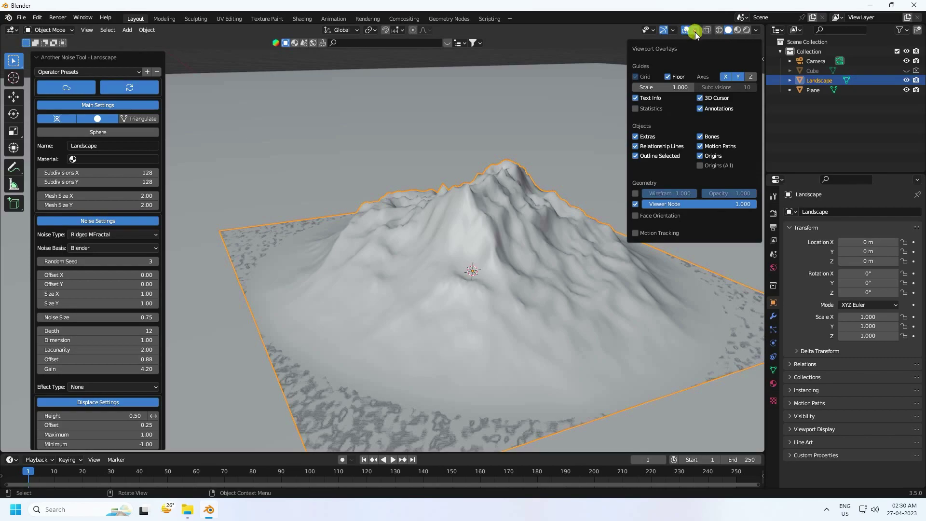
click(637, 192)
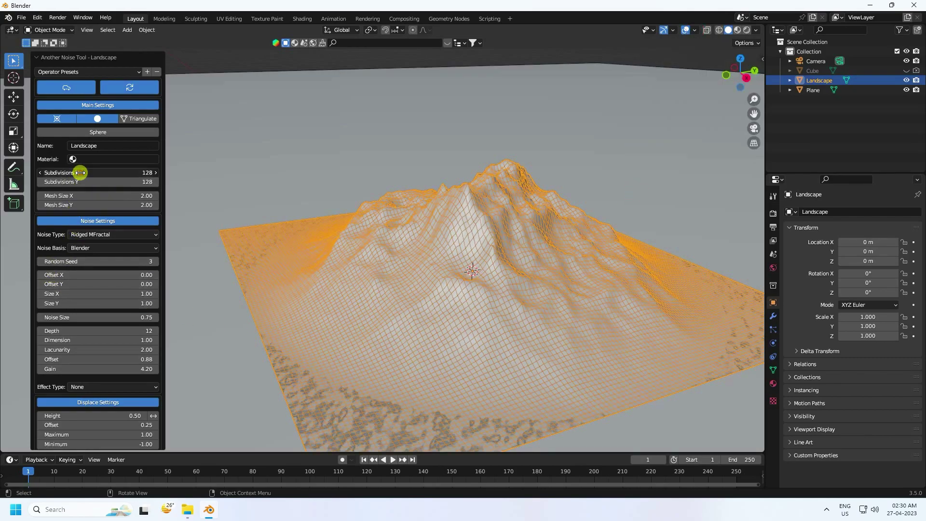
key(Return)
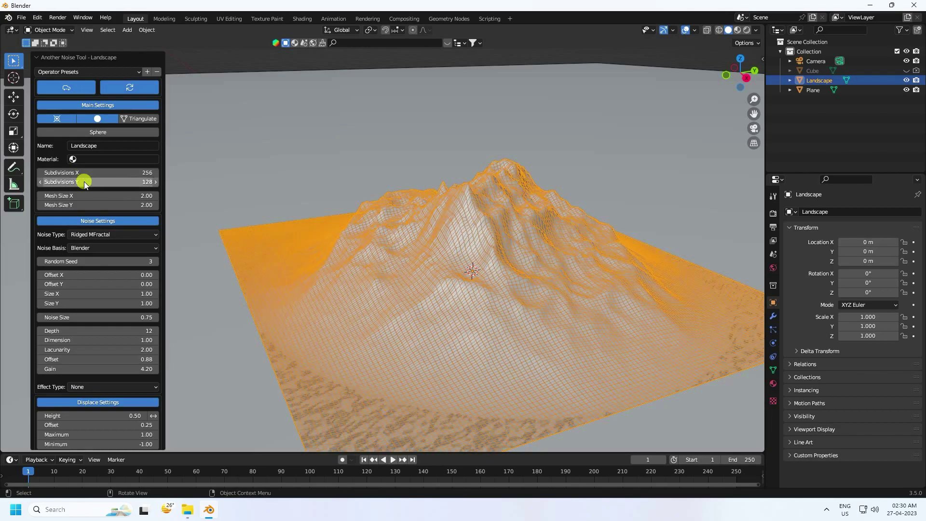
- Set the landscape's Subdivisions Y to 256 and its Random Seed to 4
key(Return)
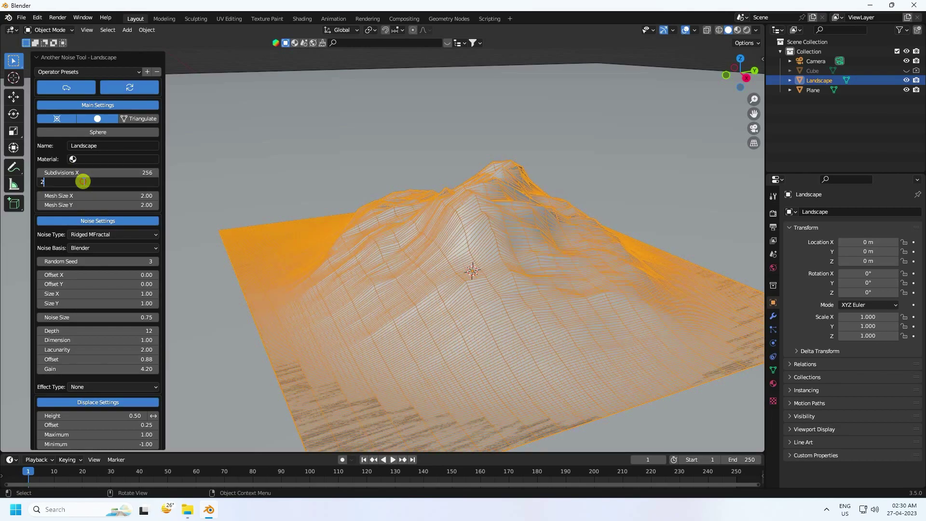
key(Return)
middle_drag(320, 247, 449, 244)
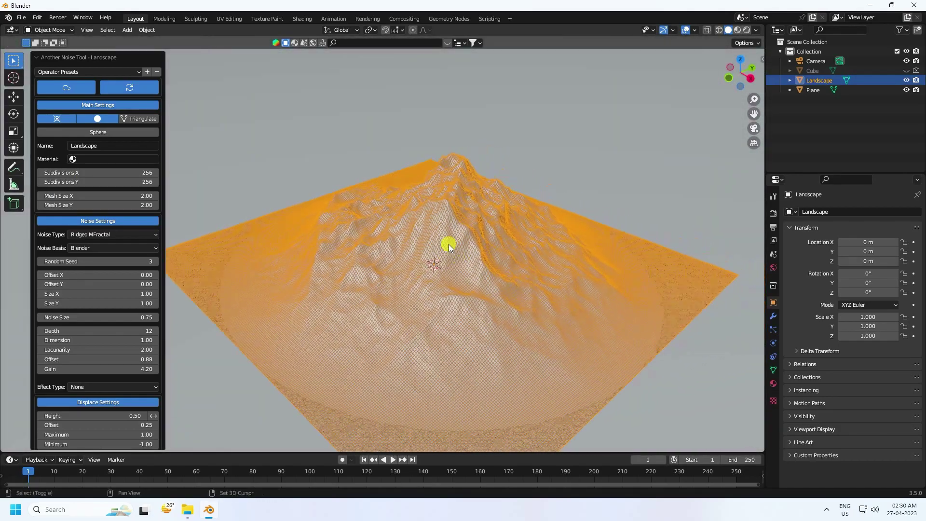
click(155, 261)
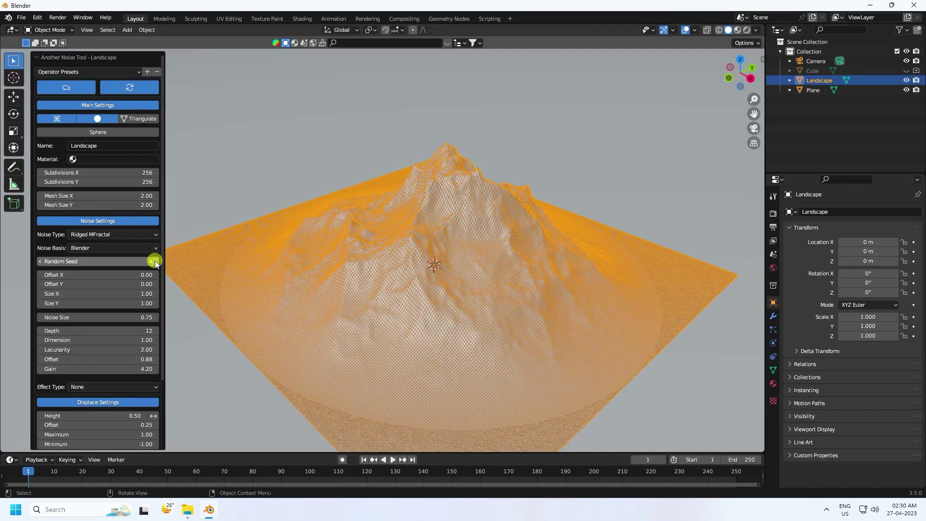
middle_drag(231, 251, 510, 124)
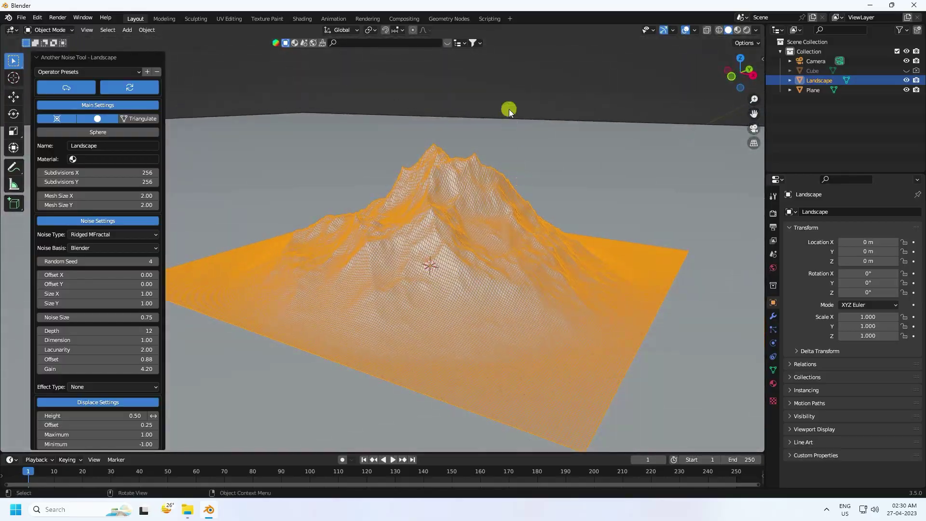
click(509, 124)
scroll(411, 230, down, 3)
scroll(415, 205, up, 3)
middle_drag(416, 205, 438, 213)
scroll(439, 212, down, 3)
- Unhide the cube and raise the landscape along Z to about 0.96 m, so the mountain rises from the cube's top
click(324, 234)
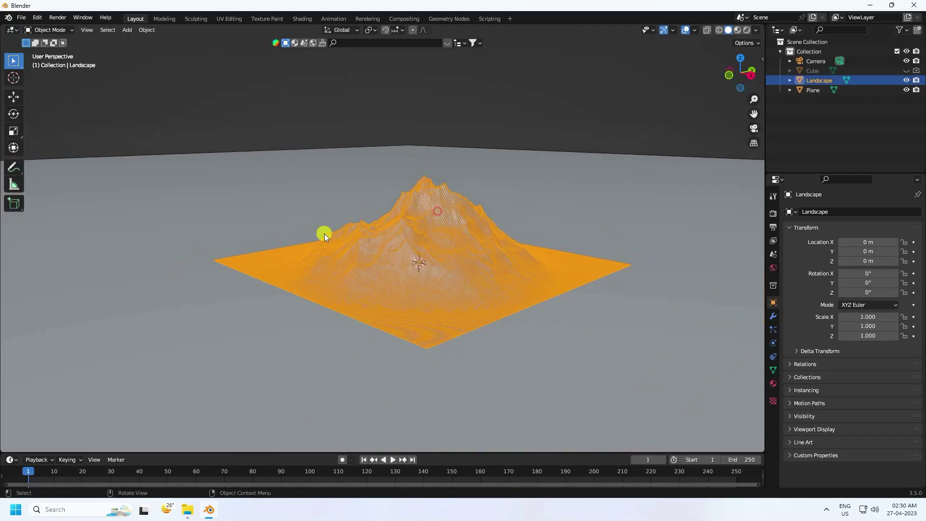
click(13, 97)
drag(419, 223, 416, 180)
click(906, 71)
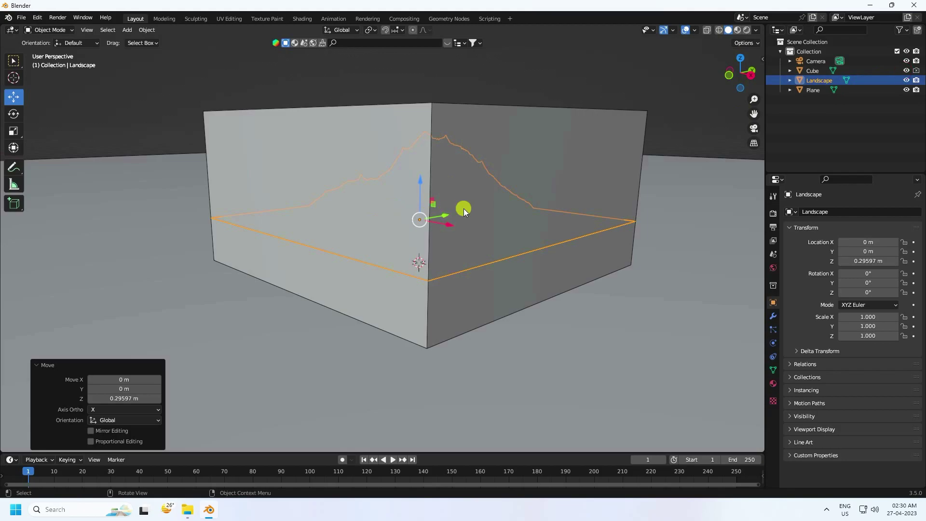
middle_drag(485, 170, 446, 273)
drag(392, 290, 383, 191)
- Scale the landscape down to about 0.953 and lower it slightly to Z about 0.94 m so it fits inside the cube
key(s)
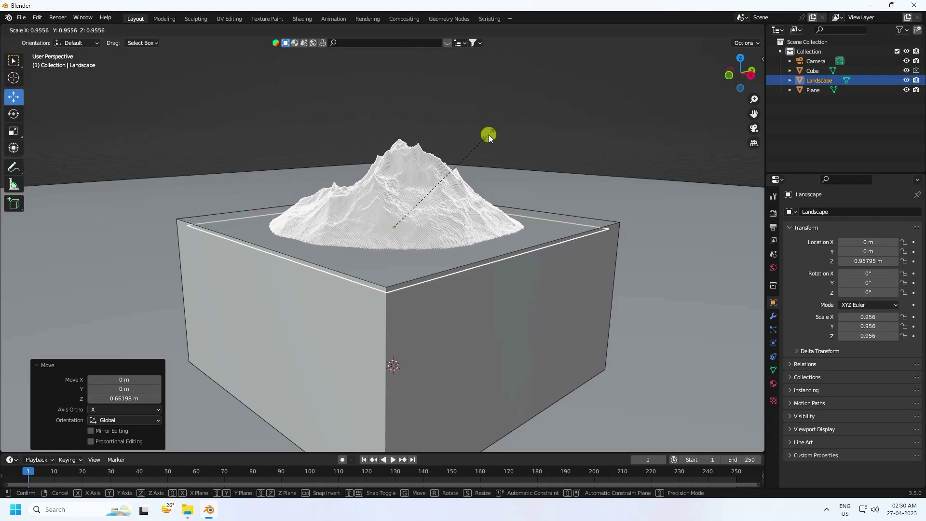
click(489, 135)
middle_drag(419, 170, 403, 190)
drag(402, 184, 398, 186)
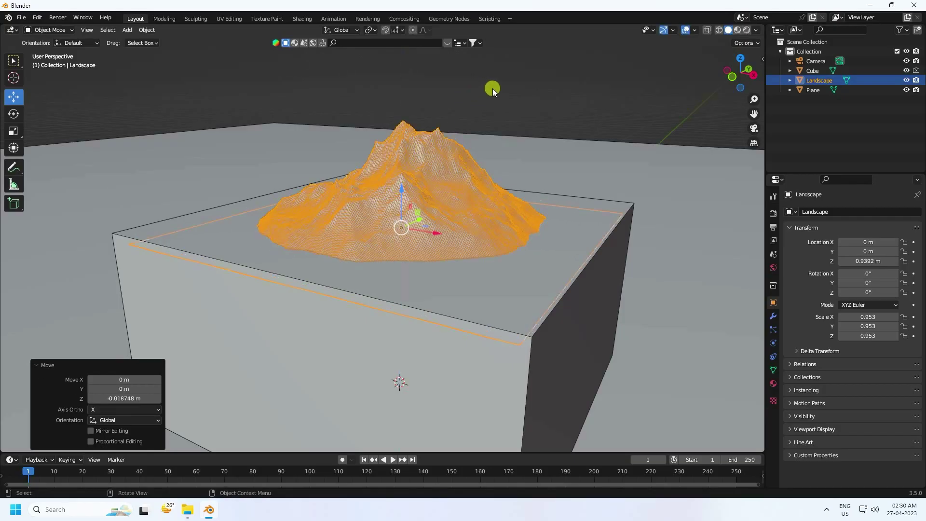
click(488, 88)
- Hide the cube again and select the landscape
scroll(440, 155, up, 5)
middle_drag(440, 155, 399, 291)
scroll(447, 196, down, 3)
middle_drag(385, 209, 356, 231)
key(a)
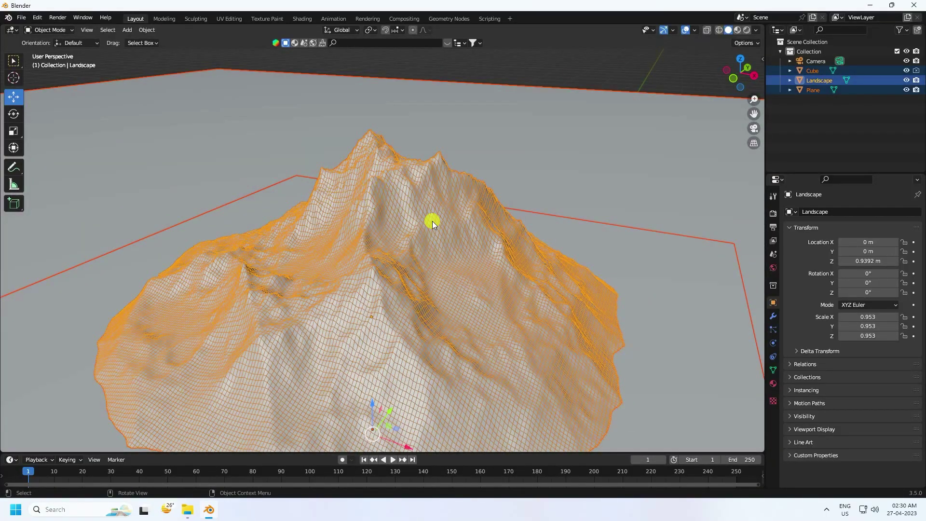
click(563, 68)
click(424, 207)
click(624, 236)
click(892, 71)
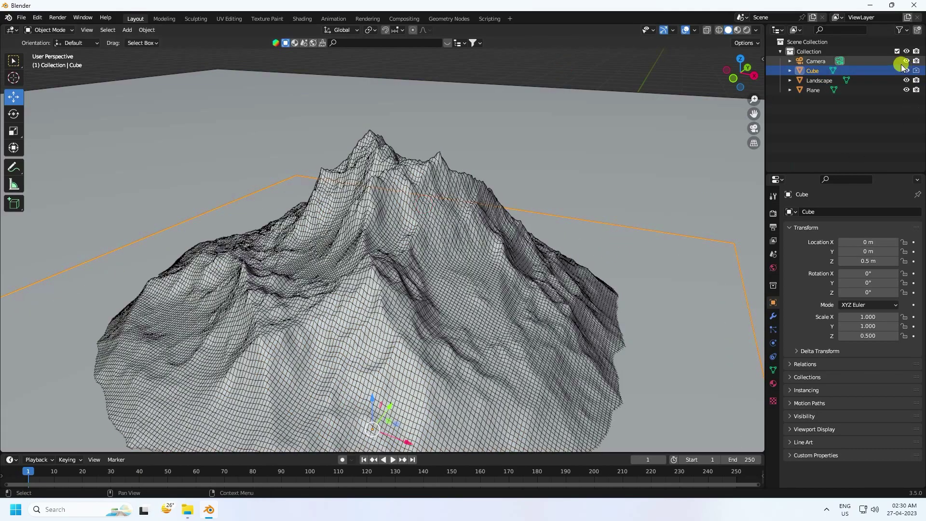
click(906, 71)
middle_drag(389, 254, 400, 198)
click(400, 198)
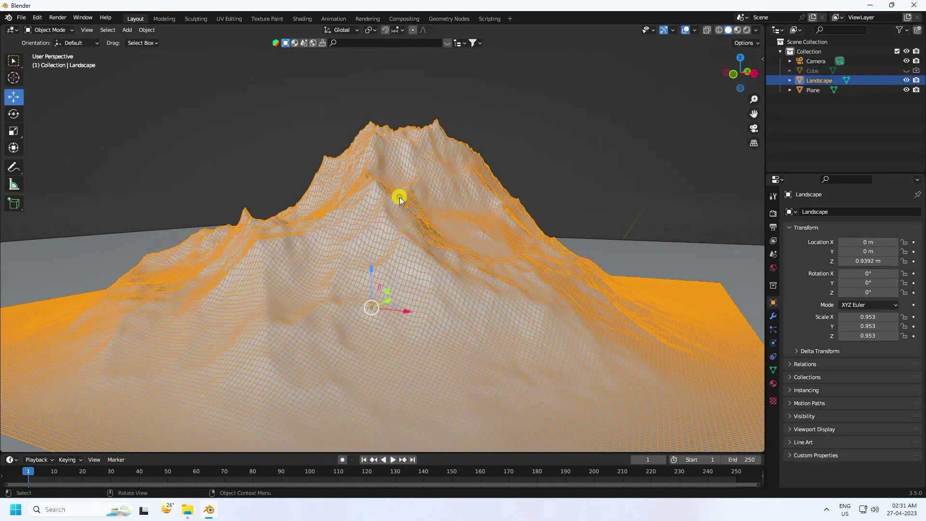
- Show the landscape from the front in wireframe shading and put it into Edit Mode
key(KP_1)
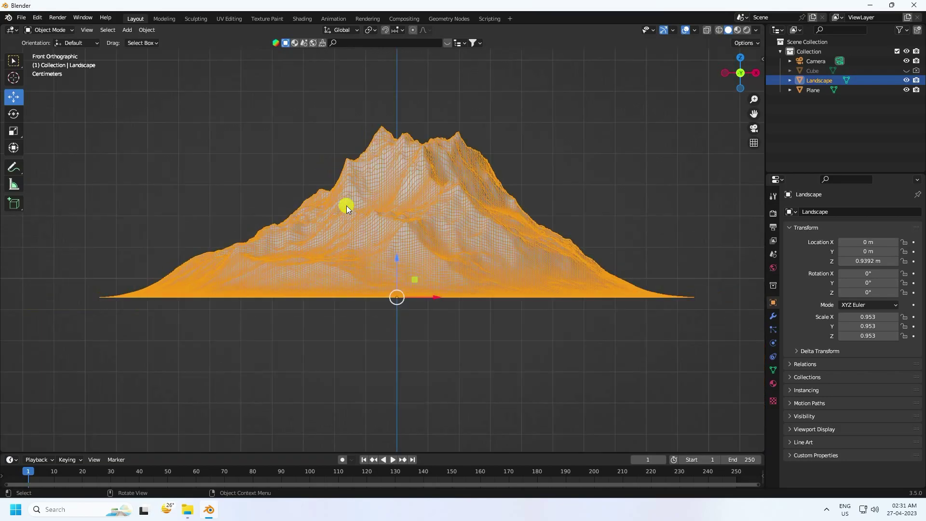
shift+middle_drag(442, 187, 422, 213)
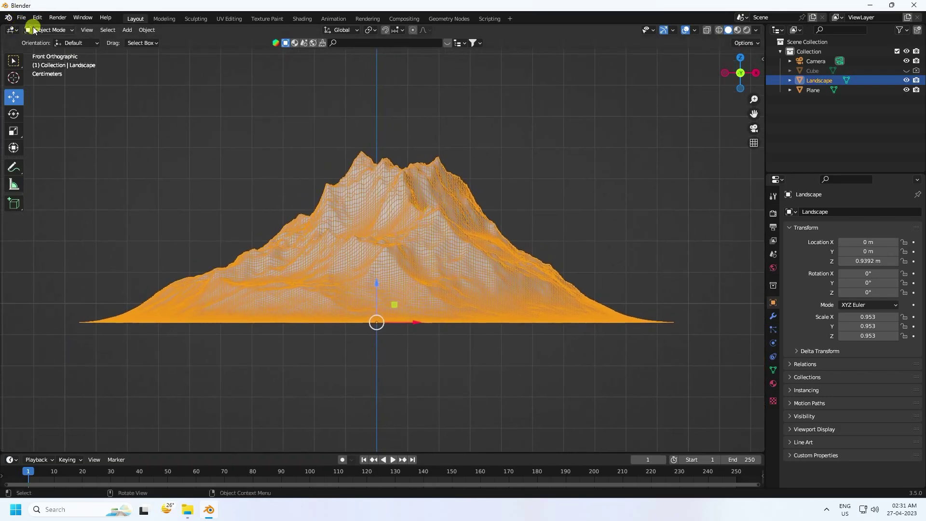
click(718, 30)
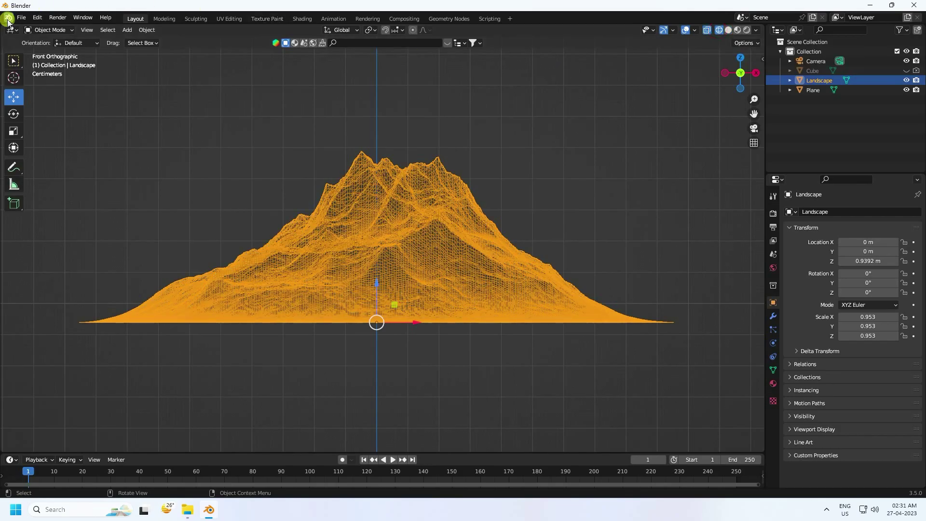
click(42, 30)
click(40, 52)
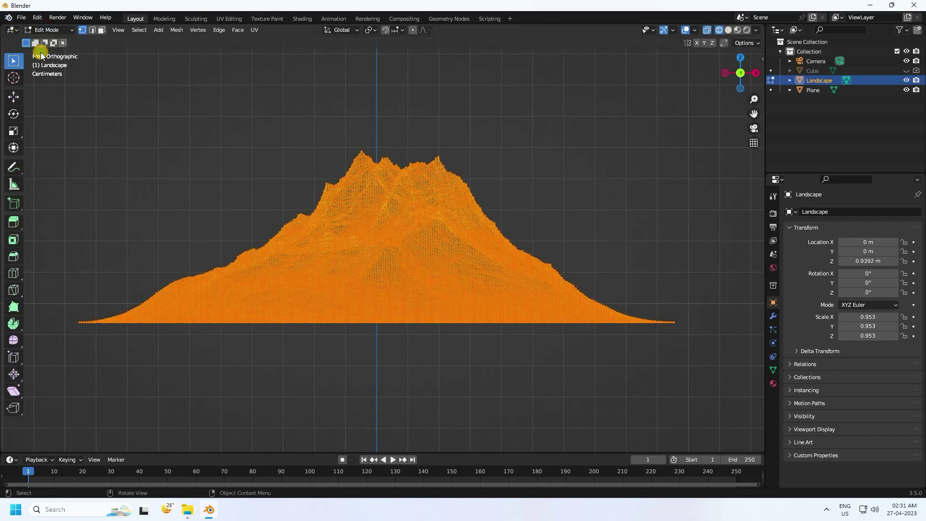
scroll(381, 160, up, 1)
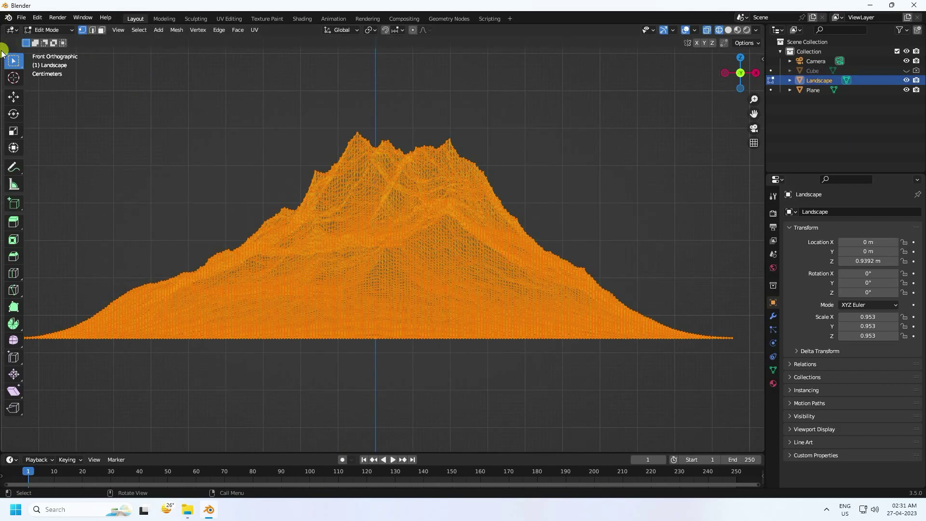
- Clear the selection, box-select the mountain's upper vertices and extend the selection down its slope with Circle Select
drag(18, 63, 90, 103)
key(alt+a)
mouse_move(344, 141)
mouse_down()
mouse_move(362, 154)
mouse_move(354, 164)
mouse_move(368, 203)
mouse_move(462, 189)
mouse_move(445, 154)
mouse_move(437, 178)
mouse_move(492, 238)
mouse_move(492, 212)
mouse_move(444, 151)
mouse_move(531, 245)
mouse_move(623, 301)
mouse_move(403, 185)
mouse_move(342, 179)
mouse_move(256, 253)
mouse_move(180, 292)
mouse_move(231, 260)
mouse_move(301, 242)
mouse_move(329, 233)
mouse_up()
mouse_move(382, 194)
mouse_down()
mouse_move(291, 249)
mouse_move(334, 241)
mouse_move(385, 250)
mouse_move(425, 231)
mouse_move(495, 269)
mouse_move(411, 227)
mouse_move(441, 232)
mouse_move(338, 248)
mouse_move(201, 300)
mouse_move(319, 260)
mouse_move(545, 295)
mouse_move(507, 271)
mouse_up()
mouse_move(506, 271)
middle_down()
mouse_move(397, 240)
mouse_move(471, 308)
mouse_move(434, 289)
middle_up()
key(c)
mouse_move(483, 277)
mouse_down()
mouse_move(460, 278)
mouse_move(364, 325)
mouse_up()
right_click(358, 347)
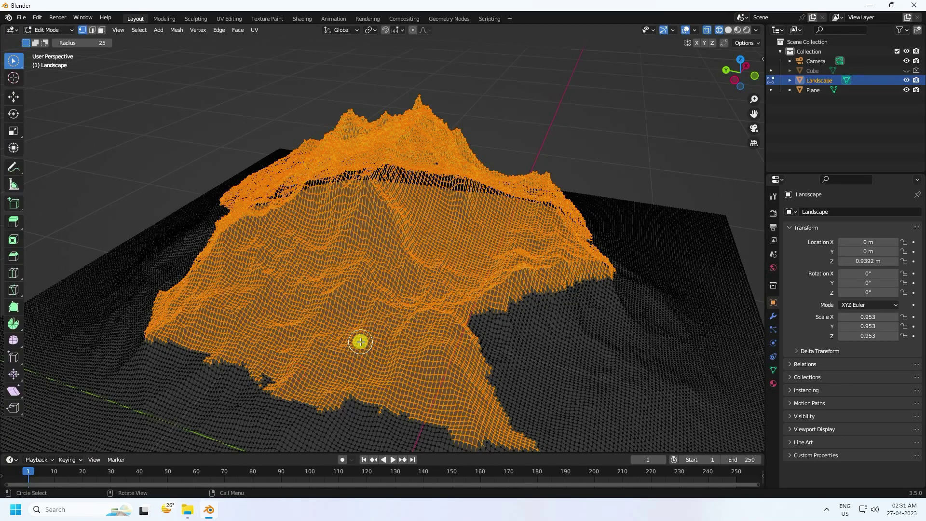
- Extend the vertex selection with Circle Select around the mountain's other flanks
shift+drag(217, 348, 162, 385)
mouse_move(439, 195)
middle_down()
mouse_move(583, 222)
mouse_move(471, 233)
mouse_move(459, 285)
middle_up()
key(c)
mouse_move(367, 260)
mouse_down()
mouse_move(317, 259)
mouse_move(378, 304)
mouse_up()
right_click(378, 304)
scroll(412, 287, down, 6)
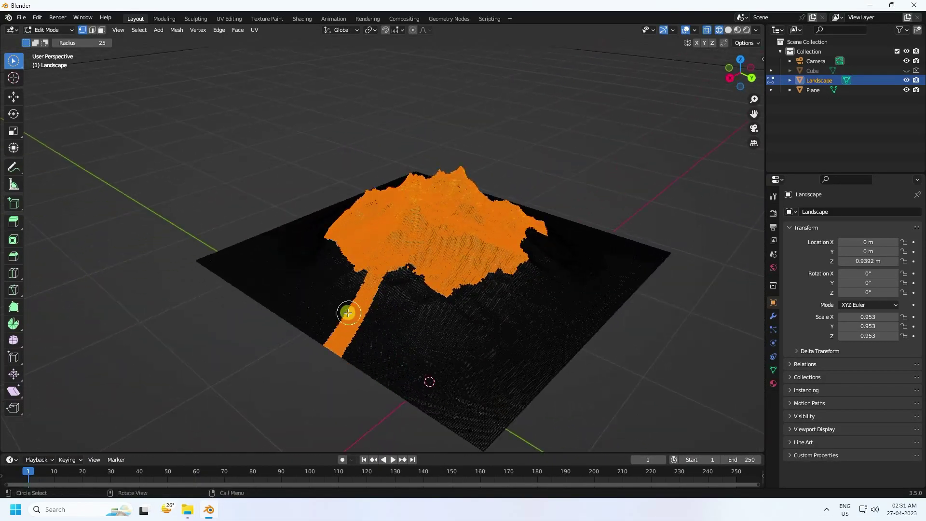
scroll(352, 310, up, 2)
scroll(381, 268, up, 3)
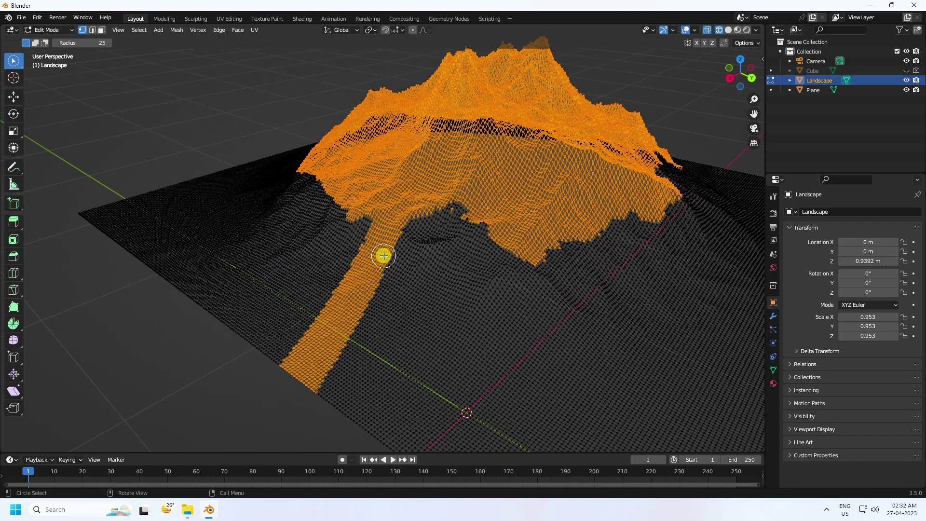
- Deselect the strip of vertices running down to the landscape's edge and touch up the lower border of the selection
key(c)
mouse_move(285, 387)
middle_down()
mouse_move(322, 310)
mouse_move(323, 374)
mouse_move(362, 347)
mouse_move(350, 281)
mouse_move(370, 302)
mouse_move(368, 227)
mouse_move(377, 222)
mouse_move(389, 244)
mouse_move(447, 219)
mouse_move(436, 244)
mouse_move(456, 322)
mouse_move(382, 275)
mouse_move(449, 293)
mouse_move(401, 291)
mouse_move(501, 294)
mouse_move(363, 204)
middle_up()
key(Escape)
scroll(366, 212, up, 3)
mouse_move(367, 223)
mouse_down()
mouse_move(344, 230)
mouse_move(357, 260)
mouse_move(348, 284)
mouse_move(366, 290)
mouse_move(332, 304)
mouse_move(432, 273)
mouse_move(396, 265)
mouse_move(451, 250)
mouse_move(561, 261)
mouse_move(567, 249)
mouse_move(579, 257)
mouse_move(577, 242)
mouse_move(588, 259)
mouse_up()
middle_drag(588, 259, 476, 269)
- Create a vertex group on the landscape and assign the selected mountain vertices to it with weight 1.000
key(KP_0)
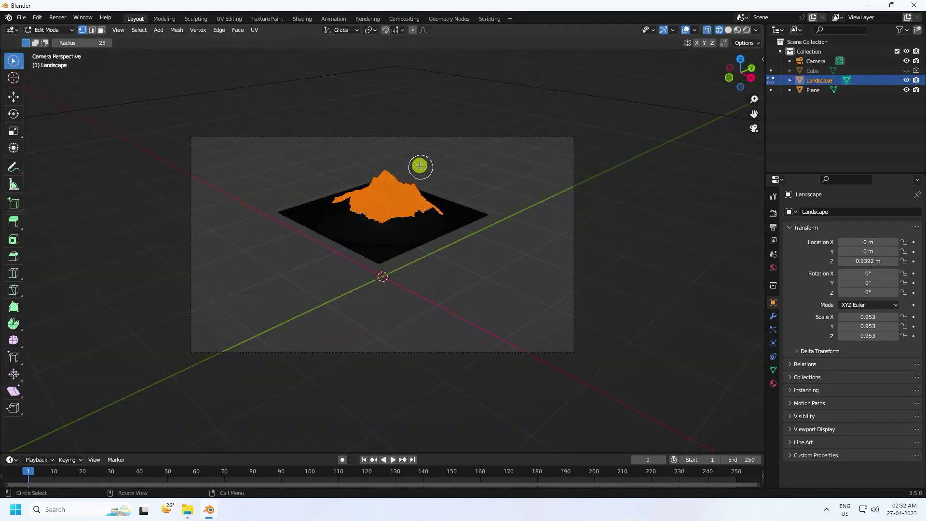
scroll(420, 167, up, 2)
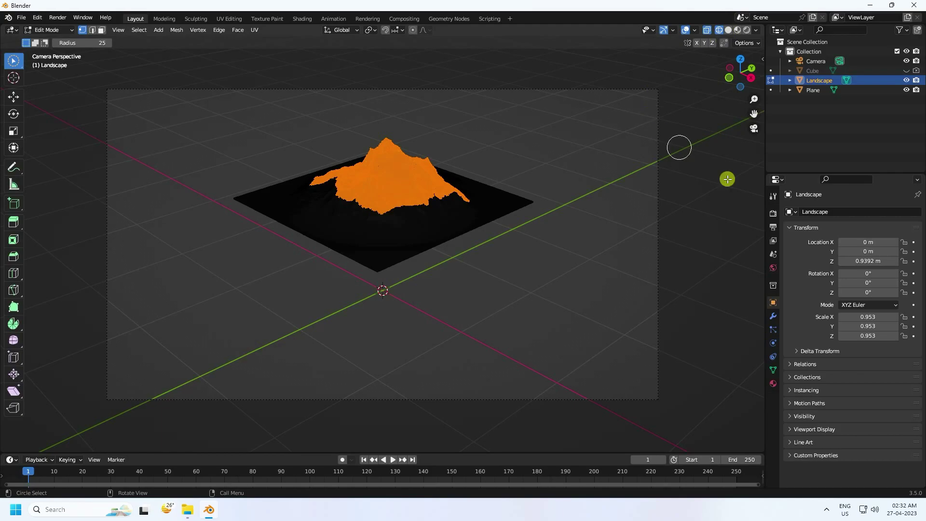
click(774, 369)
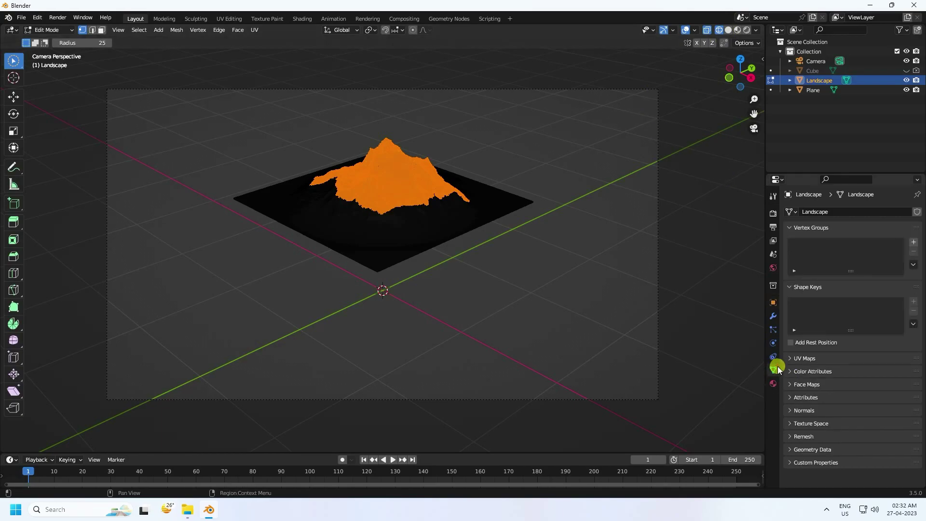
click(913, 242)
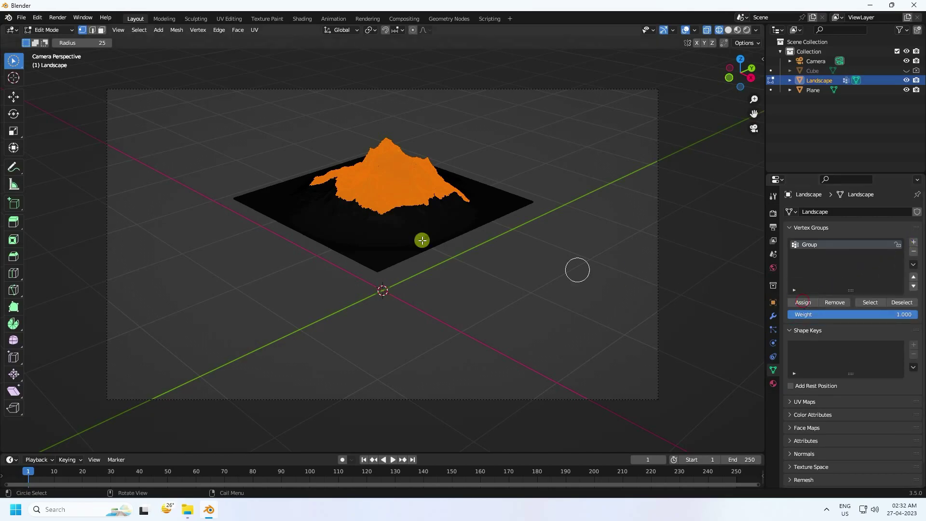
click(10, 95)
- Return the landscape to Object Mode and switch the viewport to solid shading
click(46, 30)
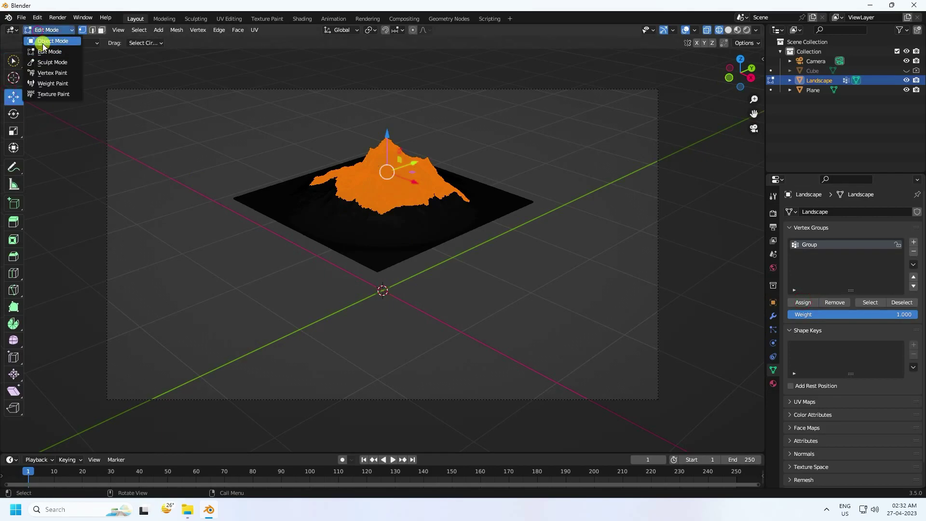
click(41, 37)
scroll(405, 151, up, 3)
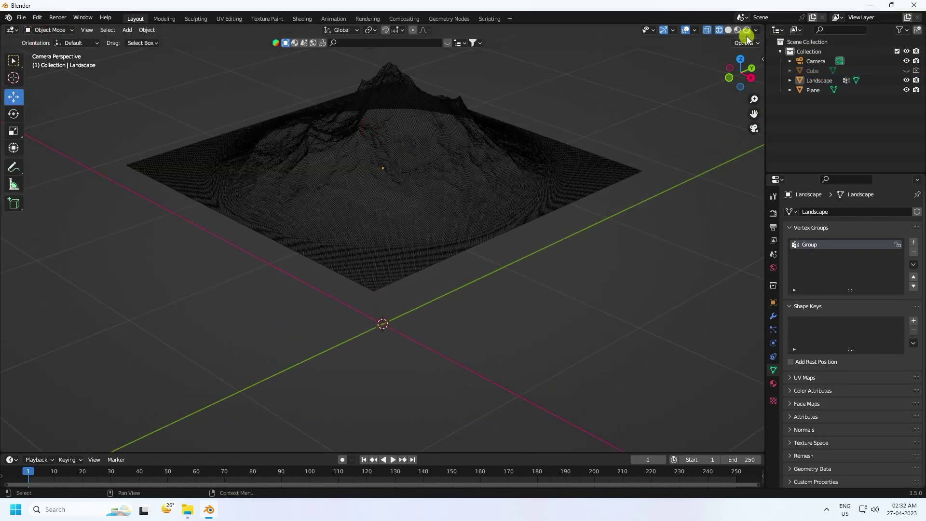
click(729, 30)
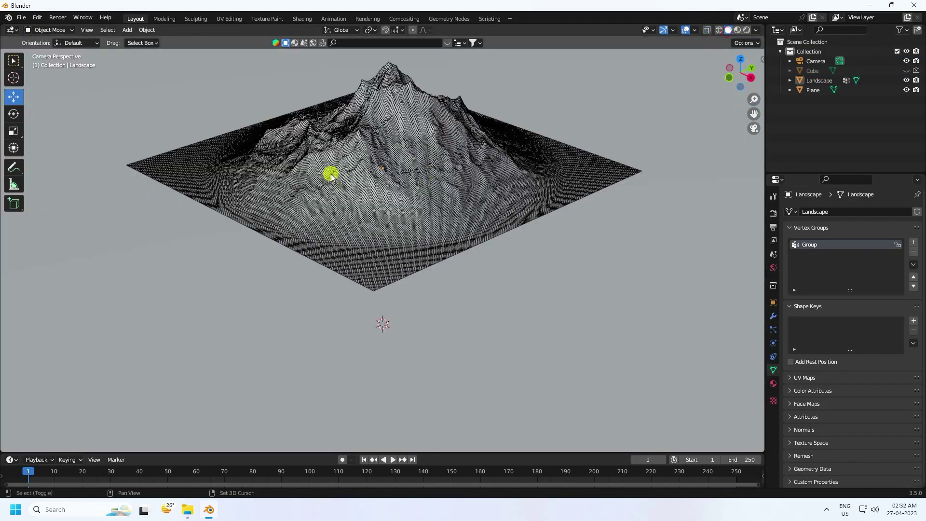
middle_drag(331, 177, 410, 197)
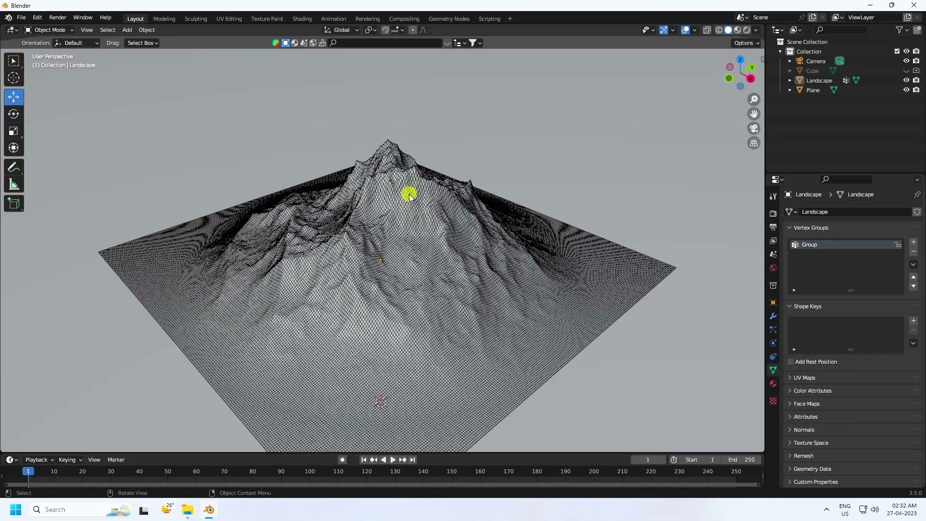
- Add a particle system to the landscape and set its type to Hair
click(775, 331)
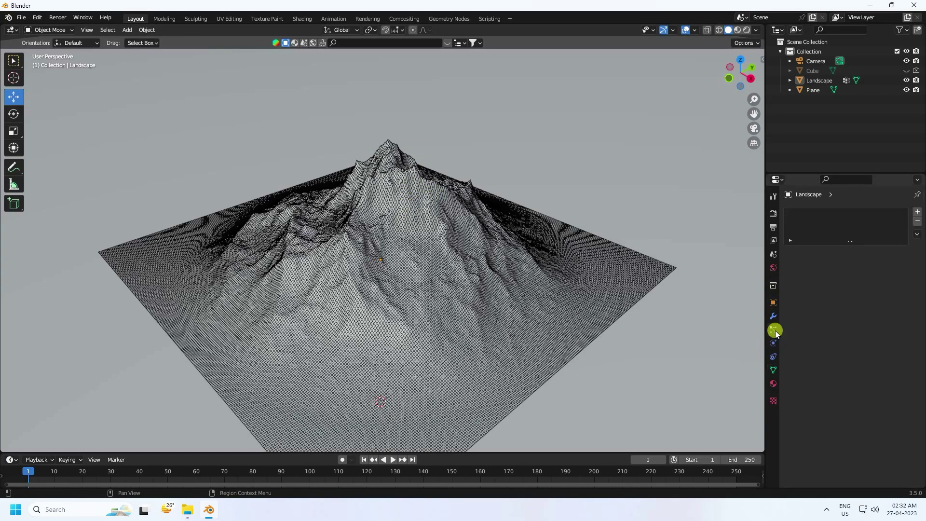
click(918, 213)
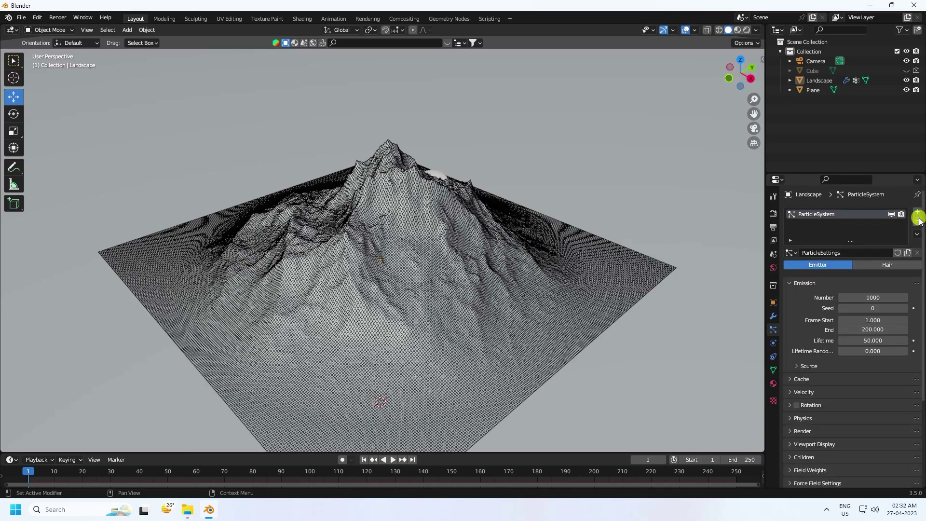
click(883, 265)
middle_drag(356, 174, 400, 205)
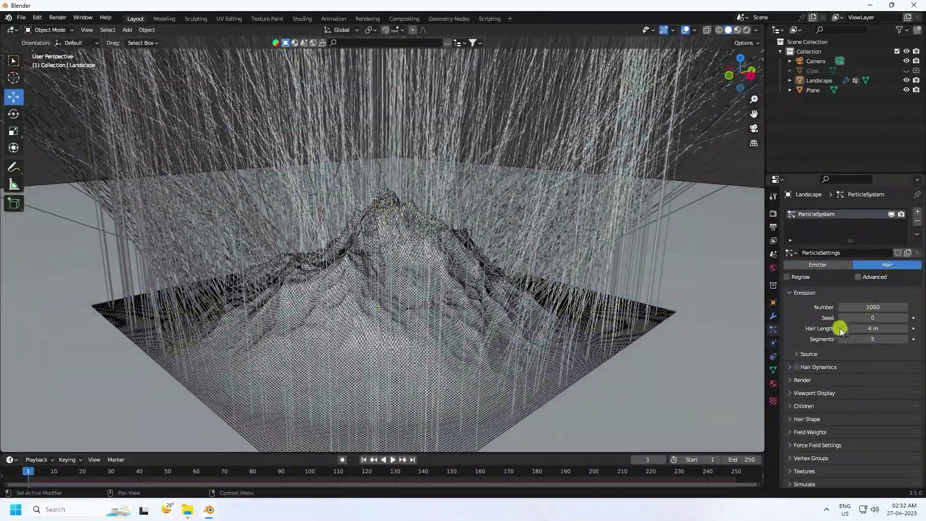
- Set the particle system's hair length to 0.02 m and its number of hairs to 10000
click(871, 329)
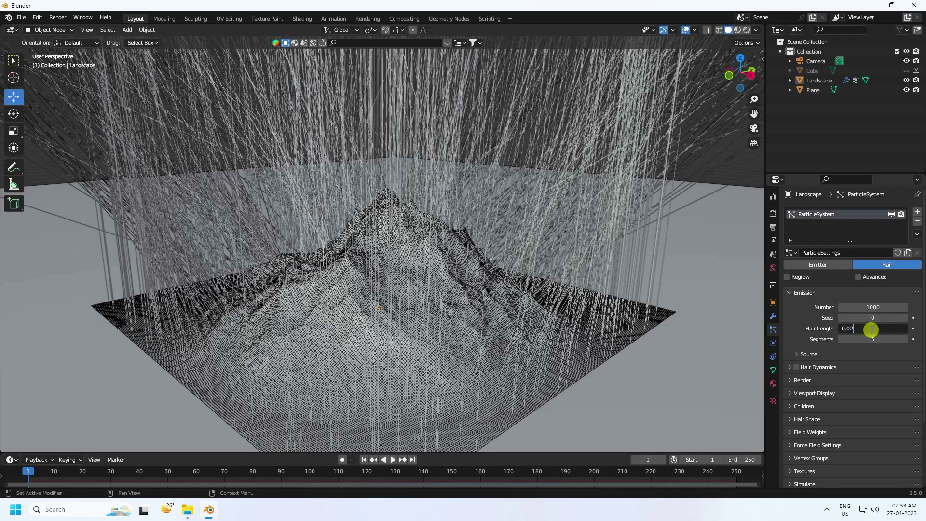
key(Return)
scroll(416, 232, up, 2)
middle_drag(417, 238, 477, 236)
click(859, 308)
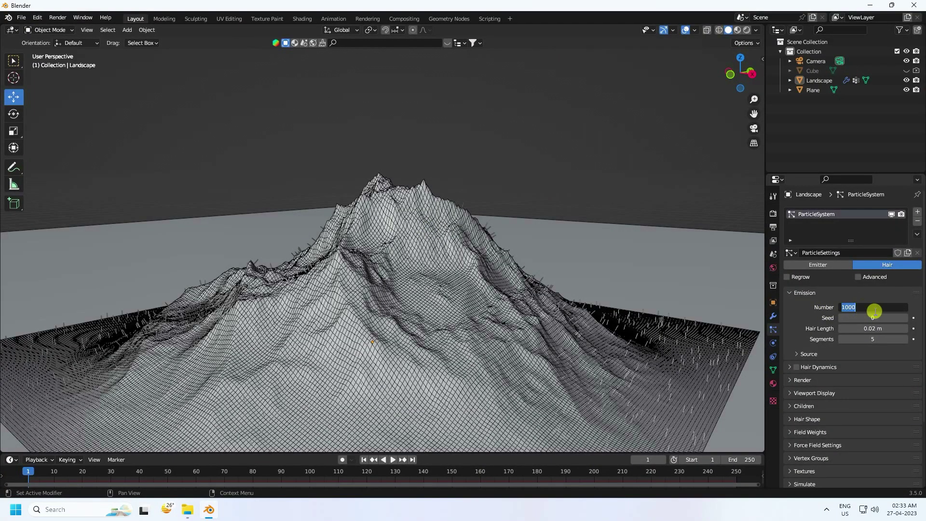
text(10000)
key(Return)
middle_drag(437, 285, 449, 239)
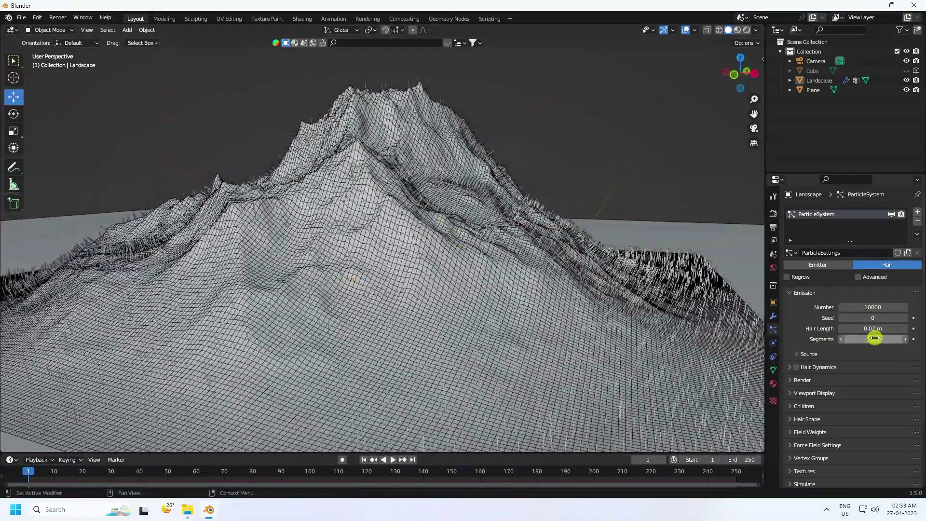
- Set the hair particles' children to Interpolated with a display amount of 100
scroll(806, 347, down, 2)
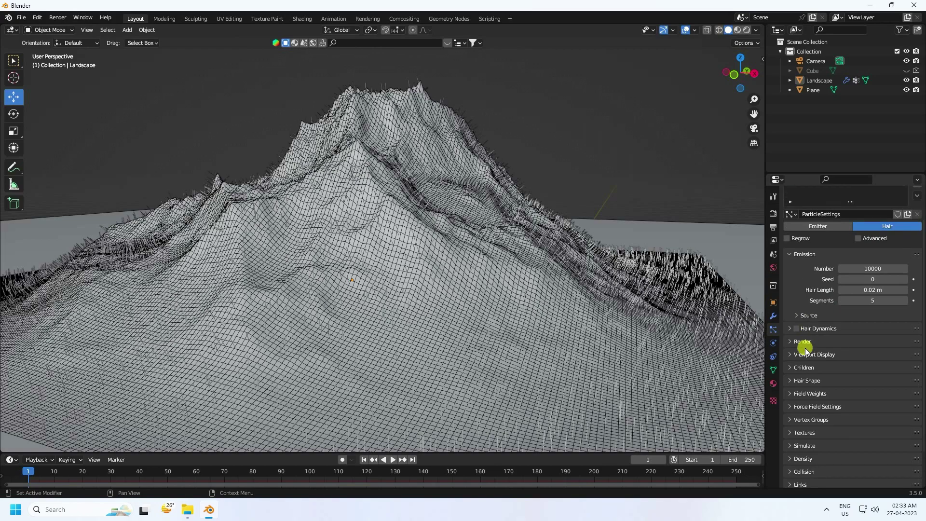
click(789, 368)
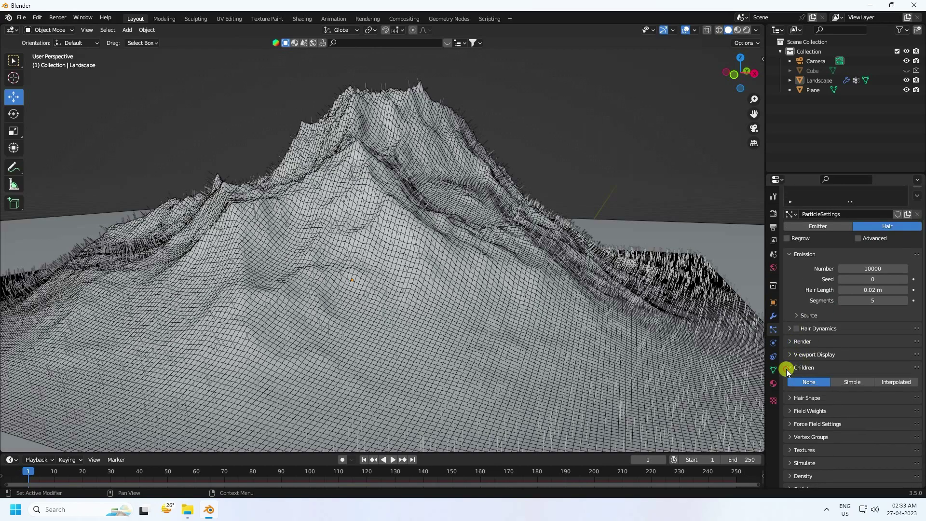
click(893, 383)
click(863, 394)
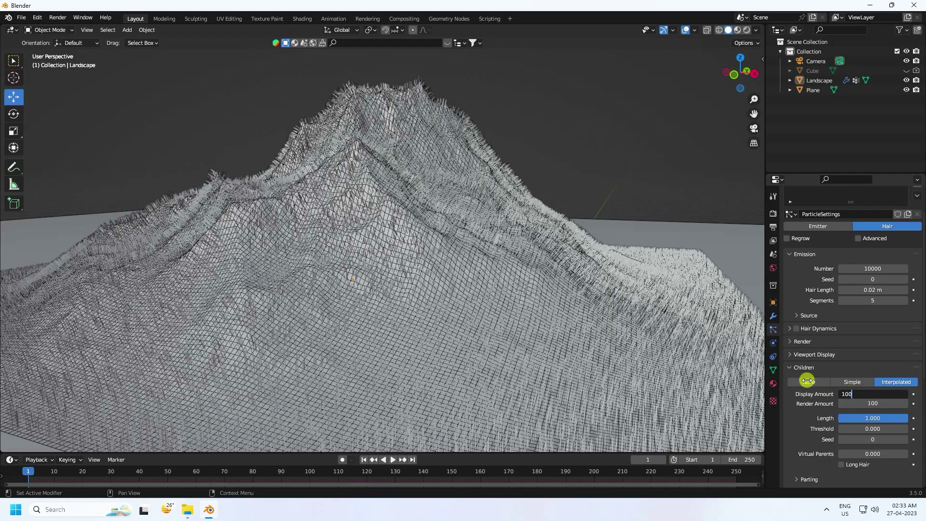
text(100)
key(Return)
middle_drag(577, 163, 309, 163)
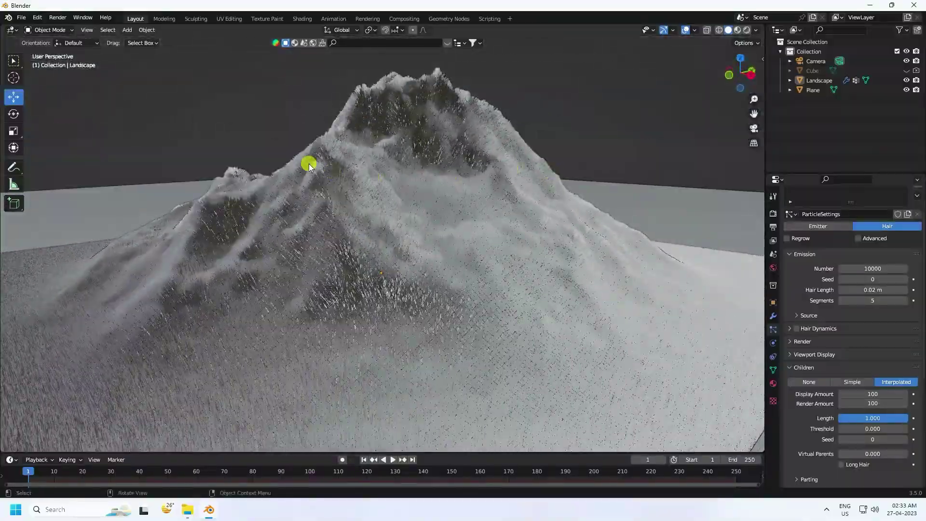
scroll(309, 163, up, 3)
mouse_move(411, 188)
middle_down()
mouse_move(413, 208)
mouse_move(404, 198)
middle_up()
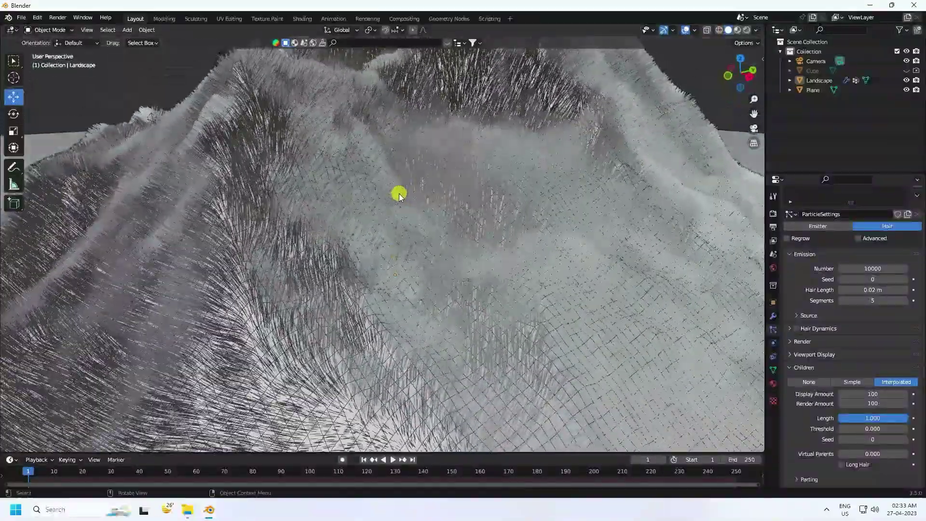
scroll(365, 186, down, 6)
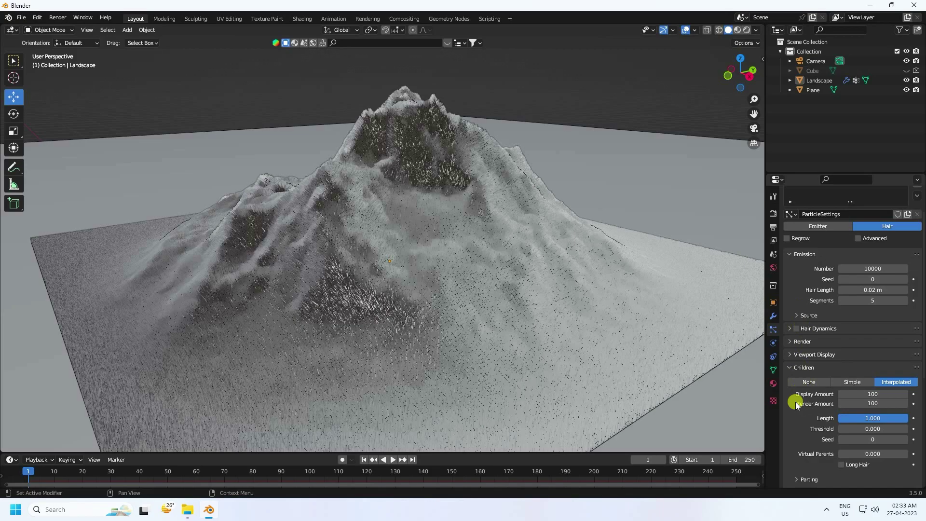
- Limit the hair density to the mountain by assigning the vertex group Group to the particle system's Density
scroll(797, 405, down, 9)
click(789, 394)
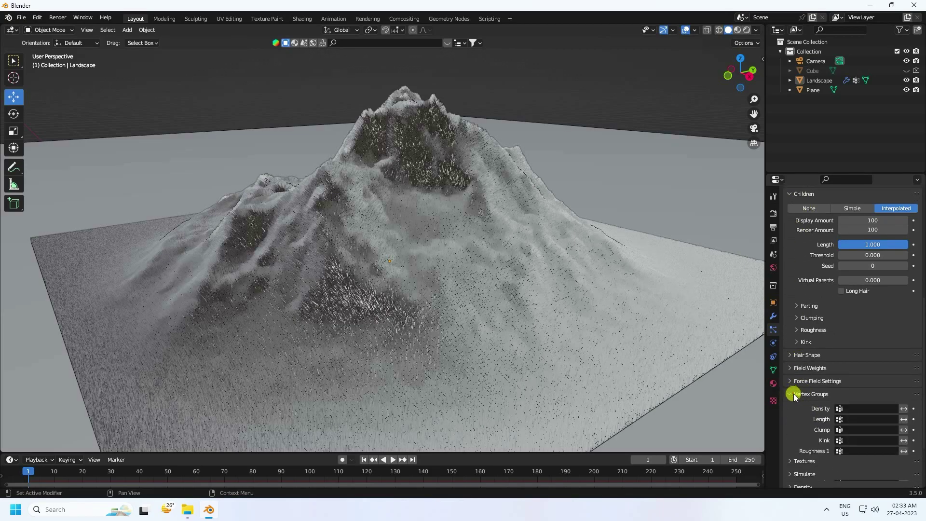
scroll(816, 357, down, 5)
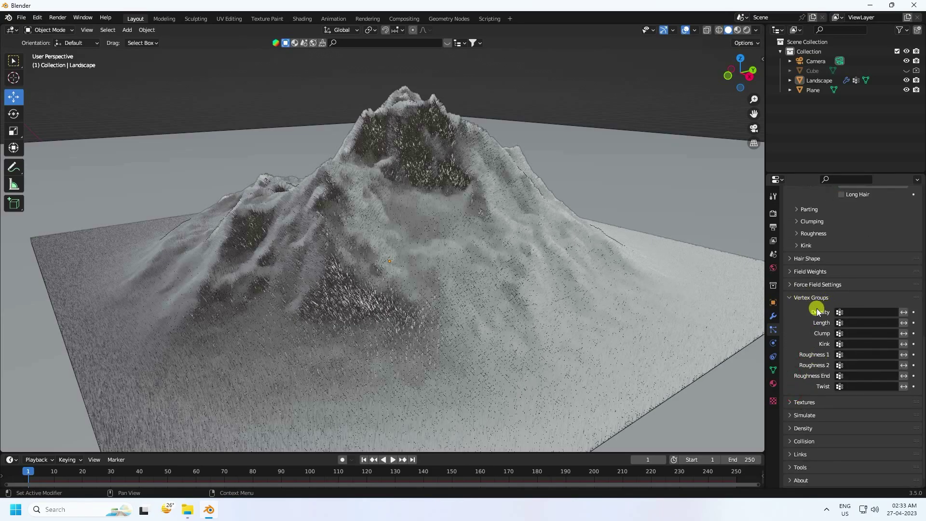
click(845, 314)
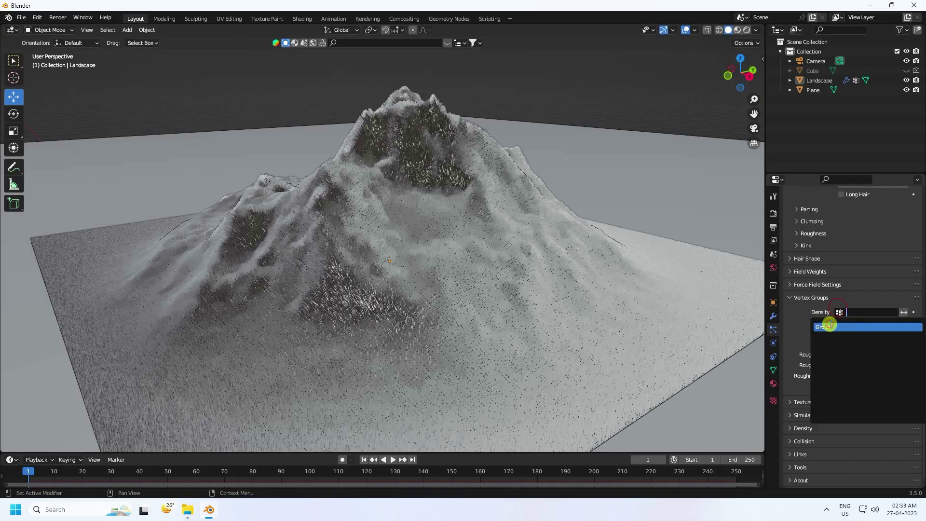
click(829, 327)
middle_drag(435, 222, 424, 238)
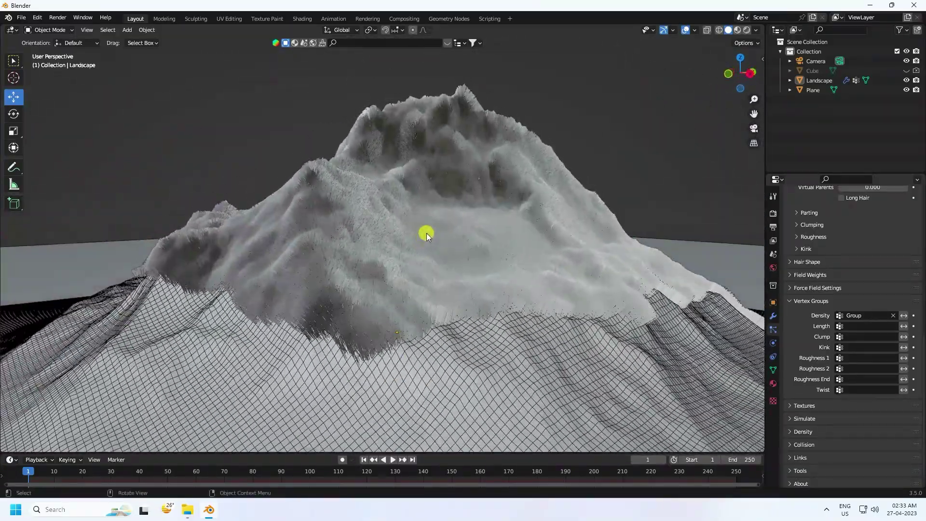
- Assign the vertex group Group to the hair's Length, Clump and Kink, and save the file
click(840, 326)
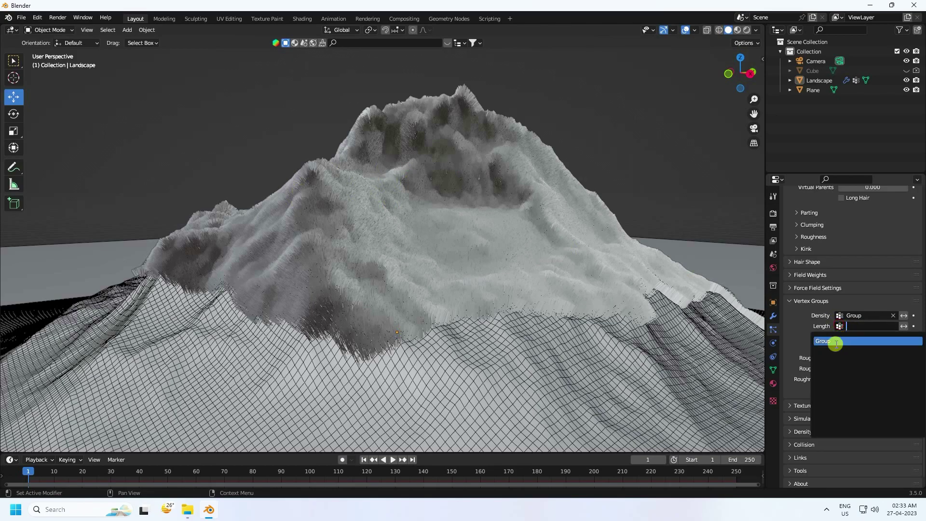
click(834, 342)
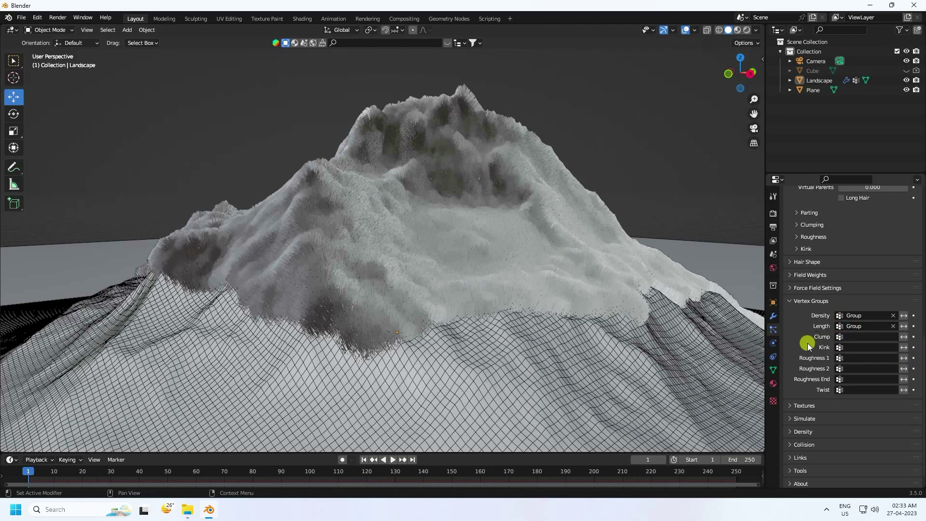
click(842, 337)
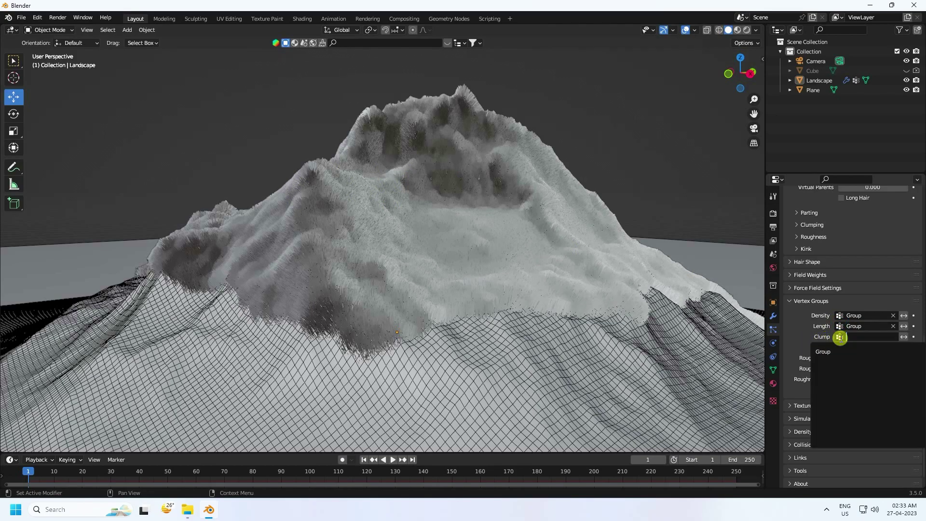
click(820, 352)
click(837, 347)
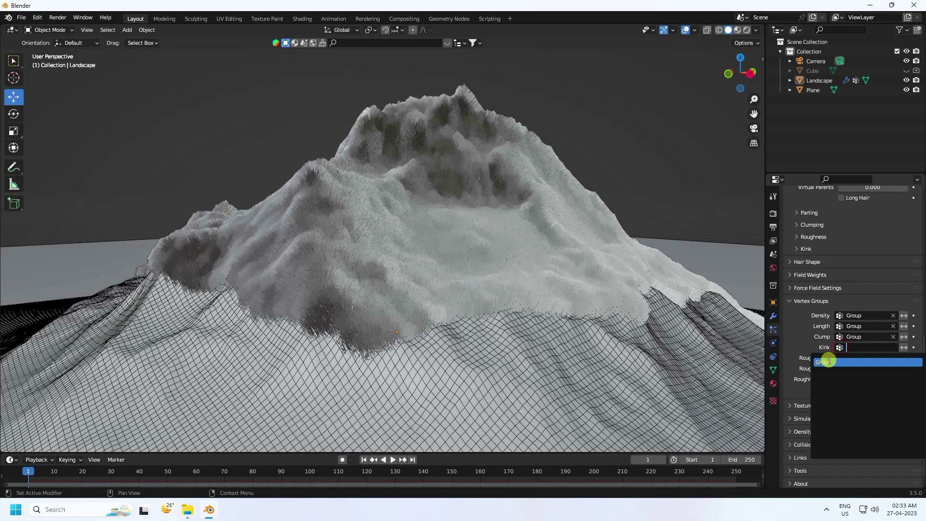
click(827, 362)
key(ctrl+s)
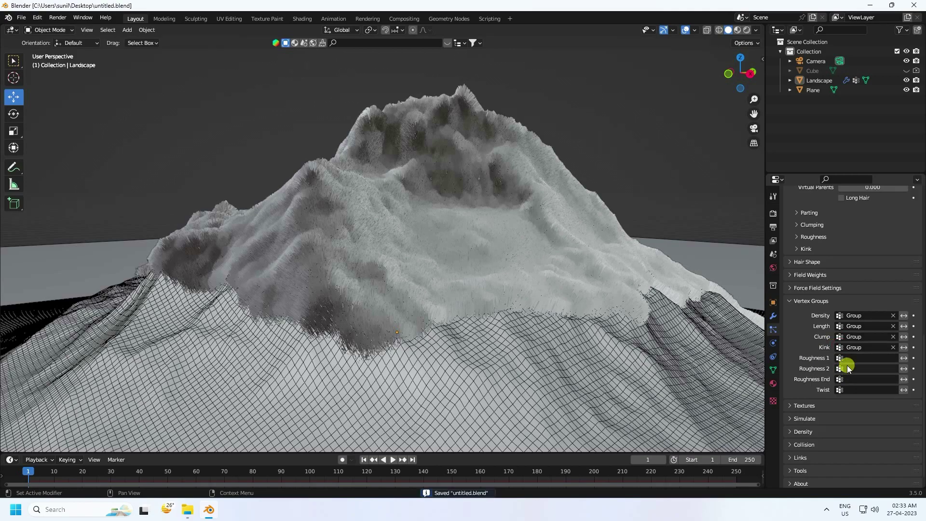
- Set the hair shape's root diameter to 0.2 m
scroll(833, 366, up, 2)
scroll(833, 367, up, 10)
click(789, 314)
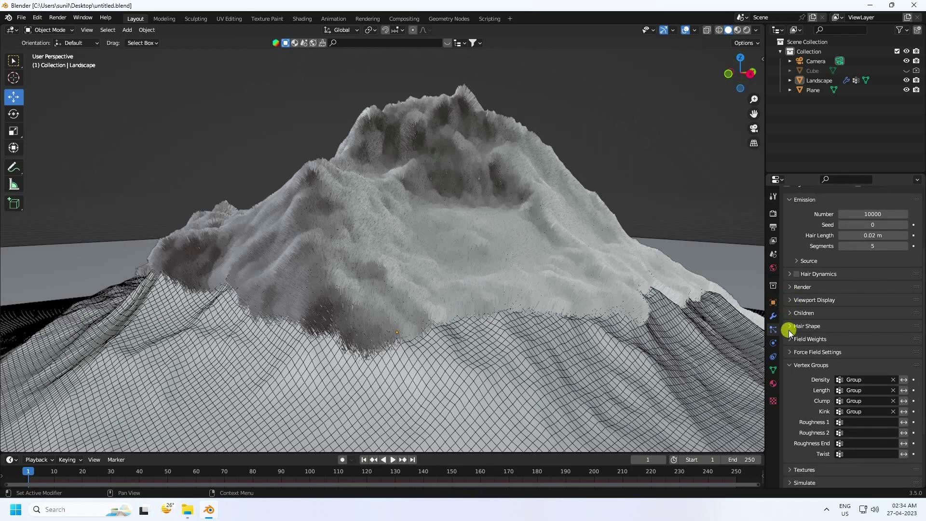
click(794, 328)
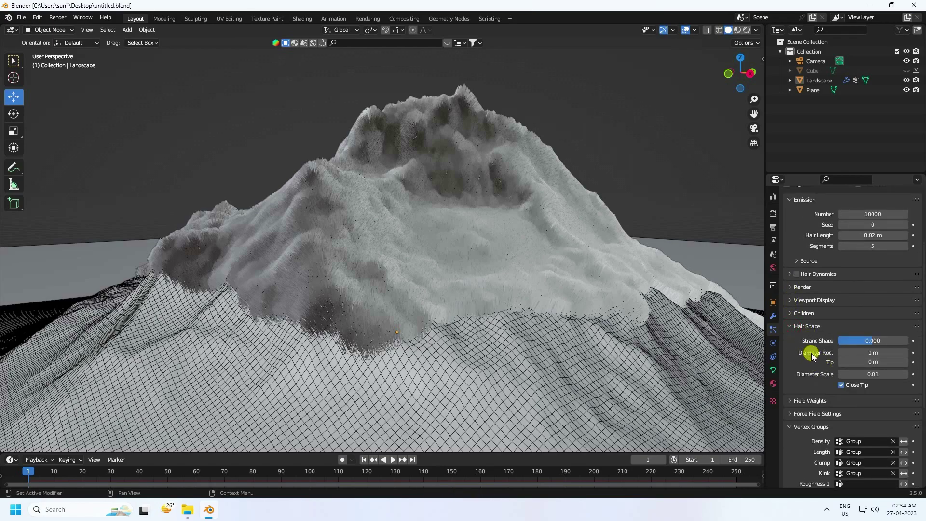
click(867, 354)
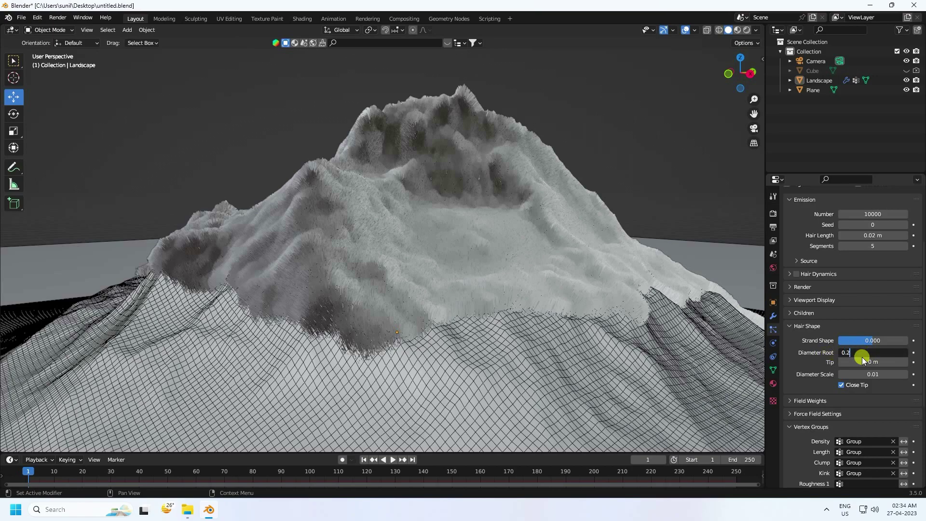
key(Return)
scroll(466, 324, up, 5)
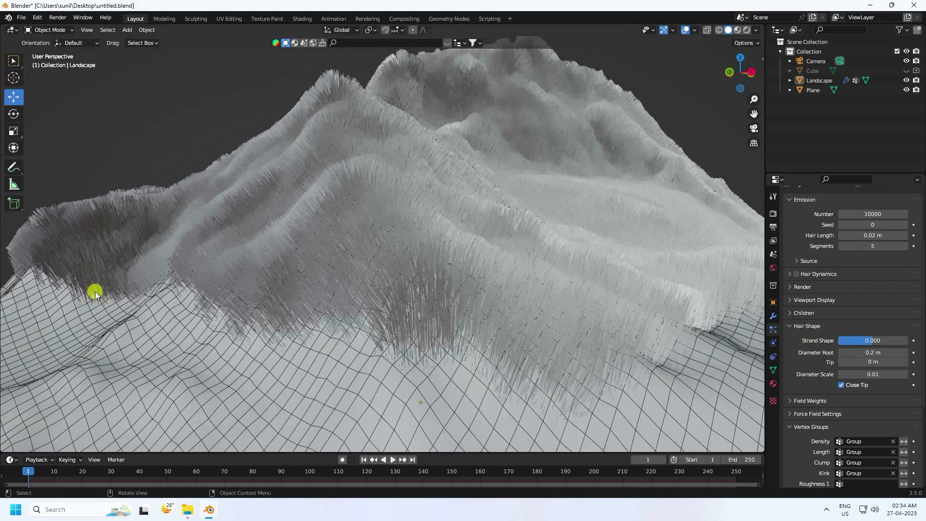
scroll(384, 265, down, 5)
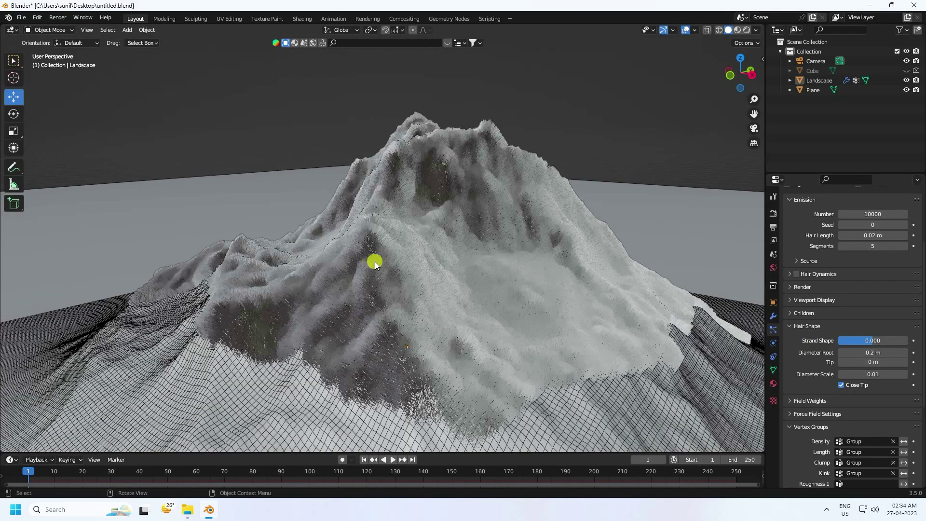
- Shorten the particle system's hair length to 0.01 m
scroll(811, 366, up, 1)
scroll(812, 366, up, 3)
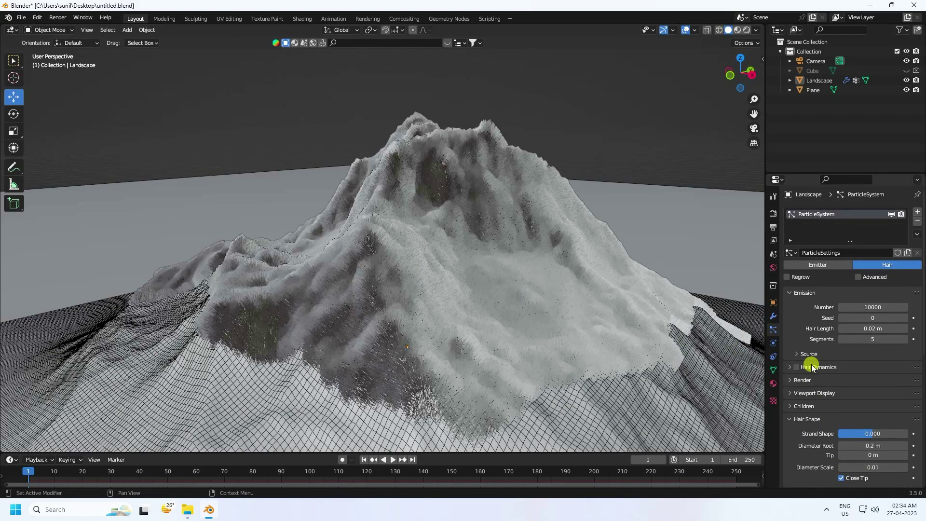
click(863, 326)
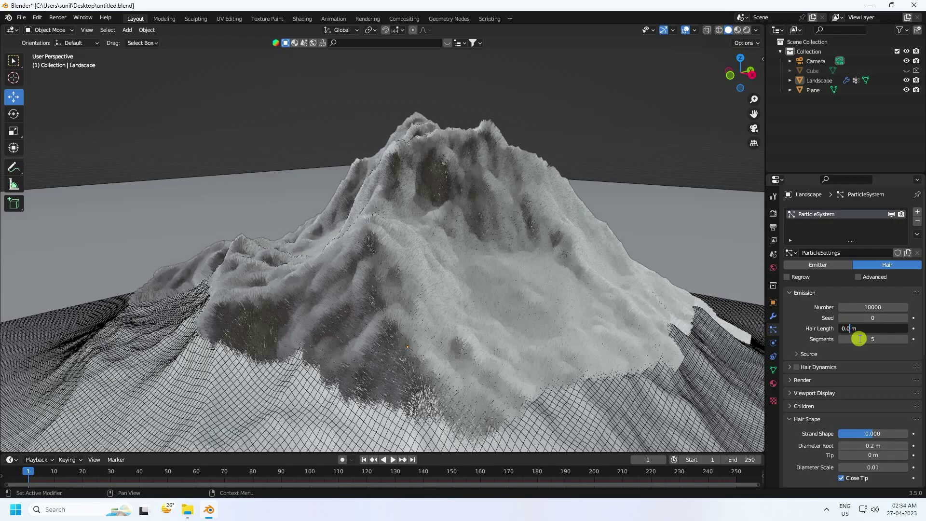
key(Return)
middle_drag(432, 331, 389, 230)
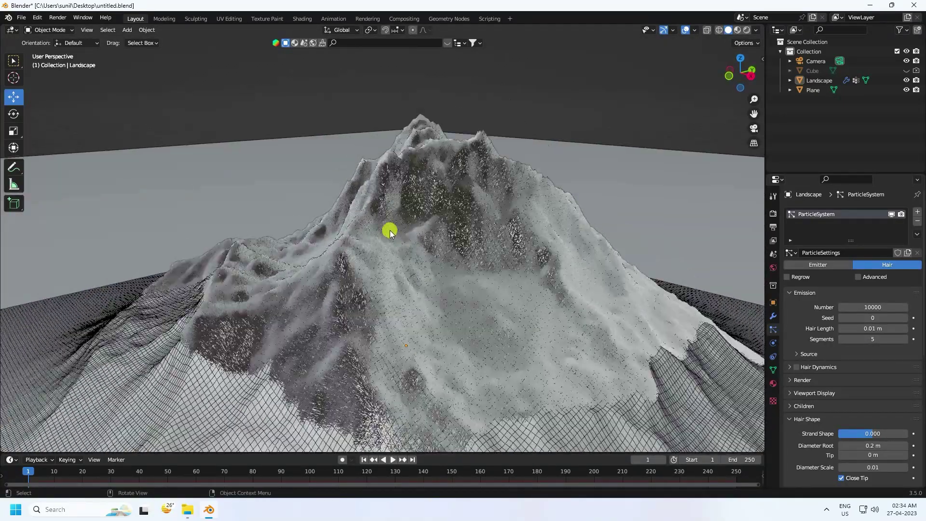
scroll(412, 225, down, 3)
mouse_move(432, 268)
shift+middle_down()
mouse_move(413, 228)
mouse_move(425, 251)
shift+middle_up()
scroll(397, 270, up, 2)
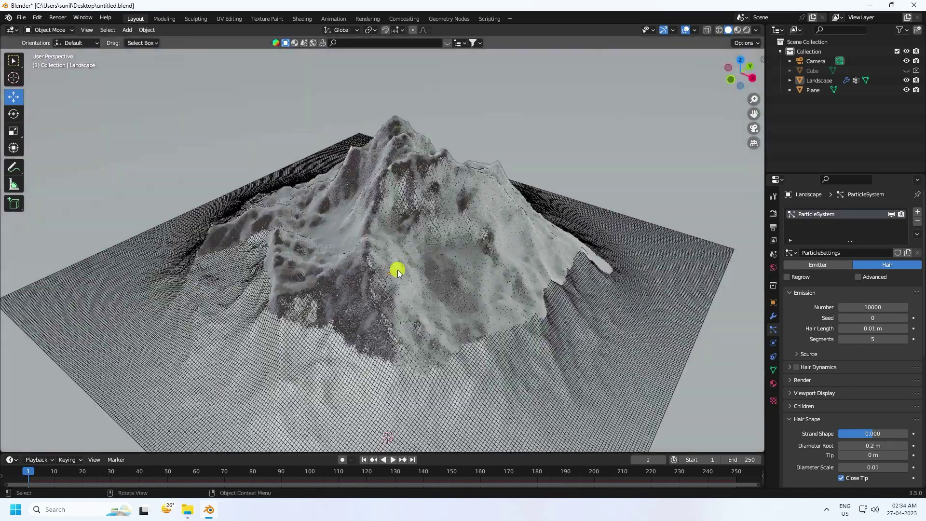
- Switch the viewport to material preview, search the online material library for sand and apply a pale rippled sand material to the landscape
click(737, 31)
middle_drag(291, 225, 290, 217)
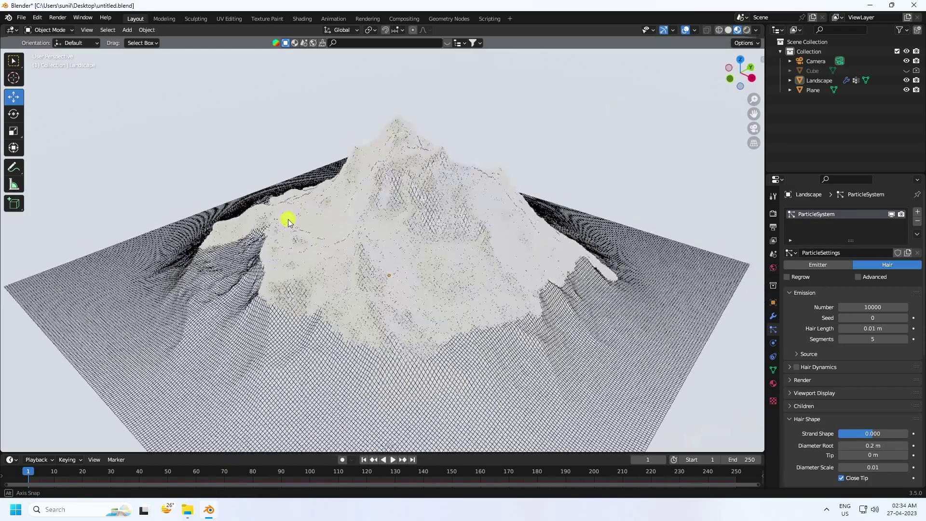
click(294, 47)
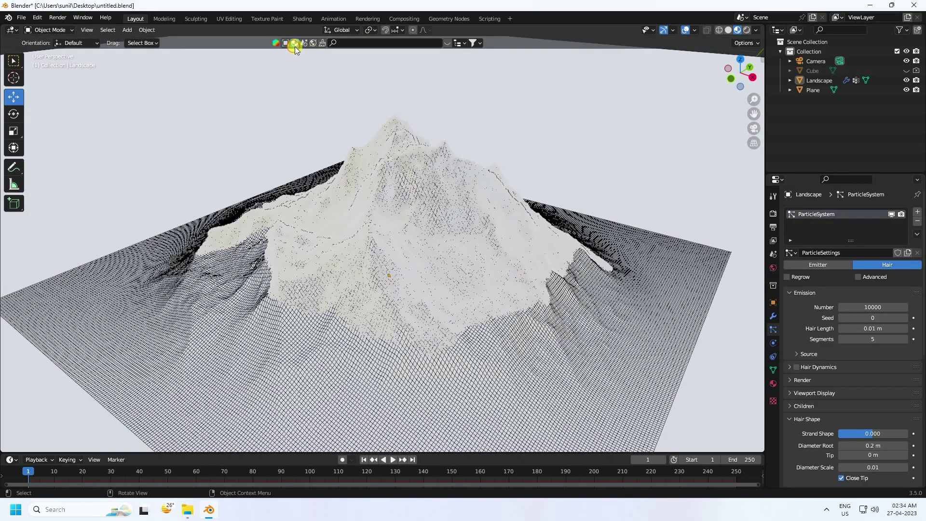
click(355, 42)
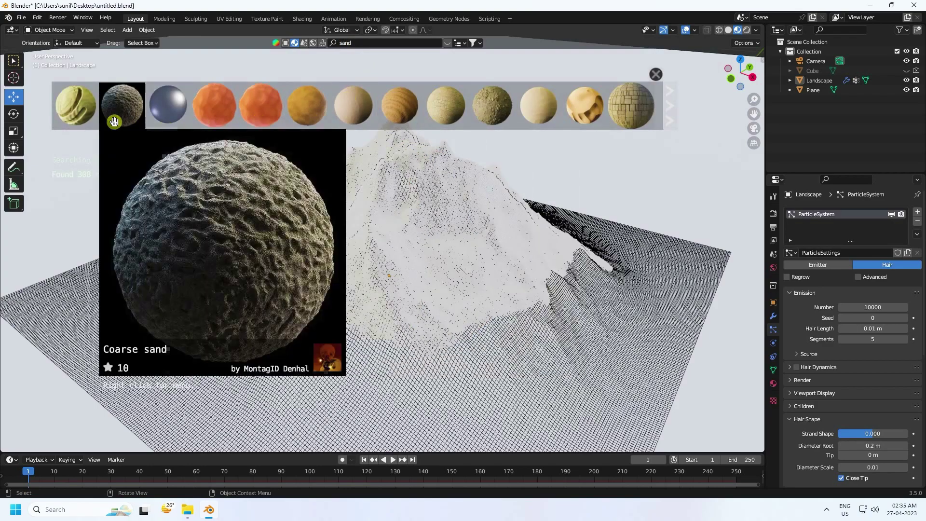
mouse_move(259, 112)
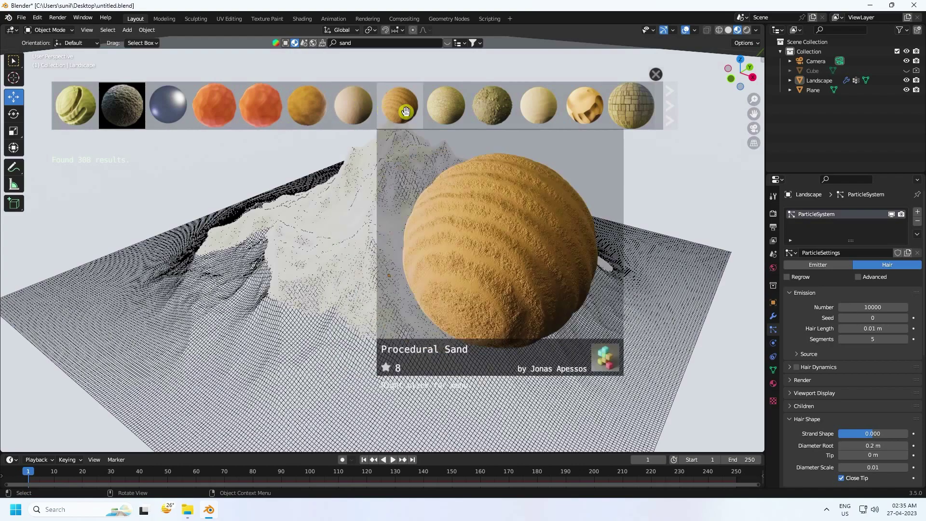
mouse_move(458, 110)
mouse_move(364, 114)
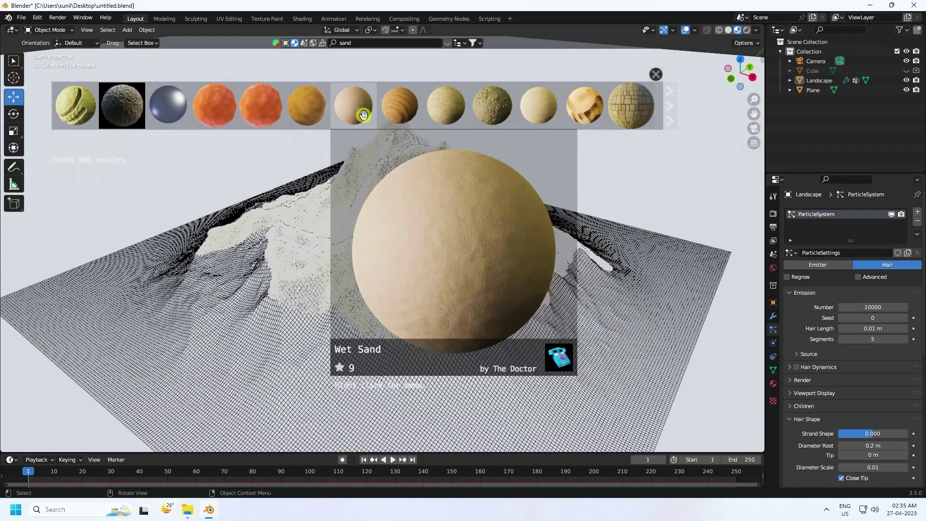
mouse_move(542, 113)
drag(542, 112, 311, 352)
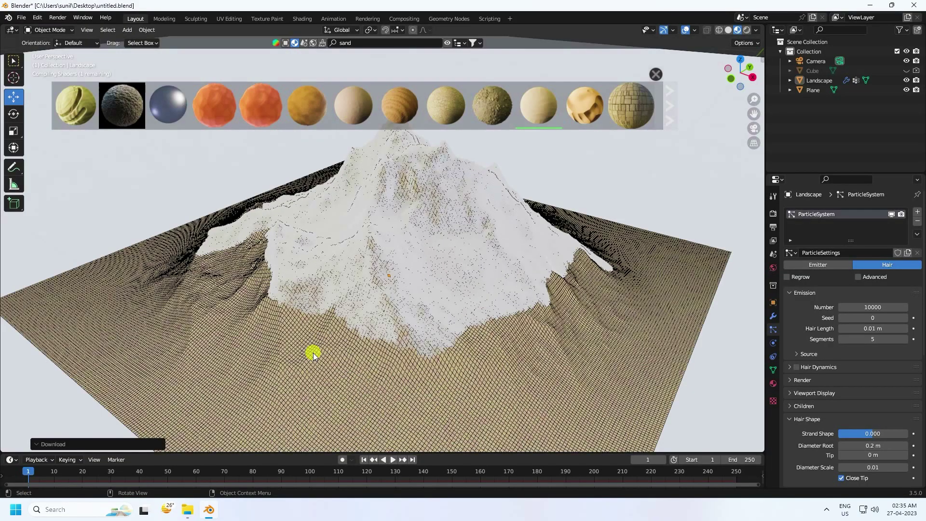
middle_drag(303, 336, 321, 338)
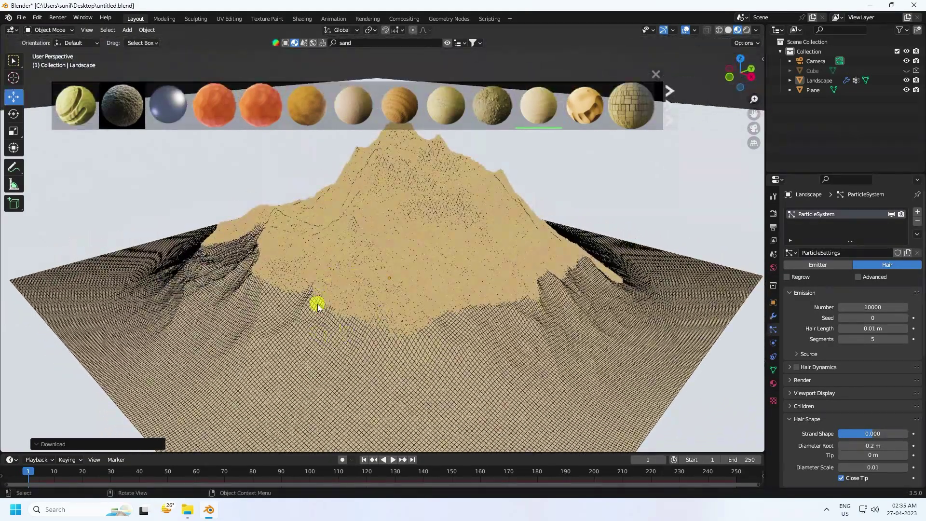
scroll(381, 250, up, 5)
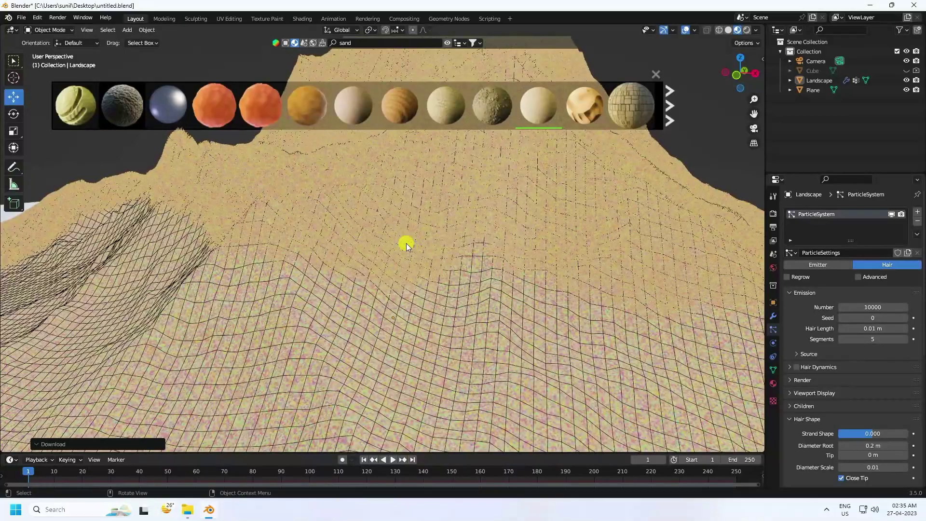
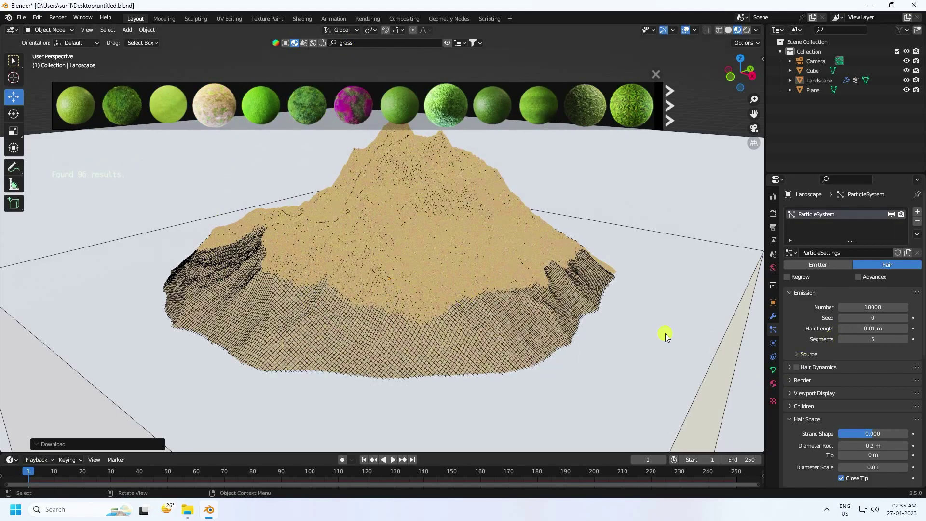
- Add a second, empty material slot to the landscape object
click(814, 82)
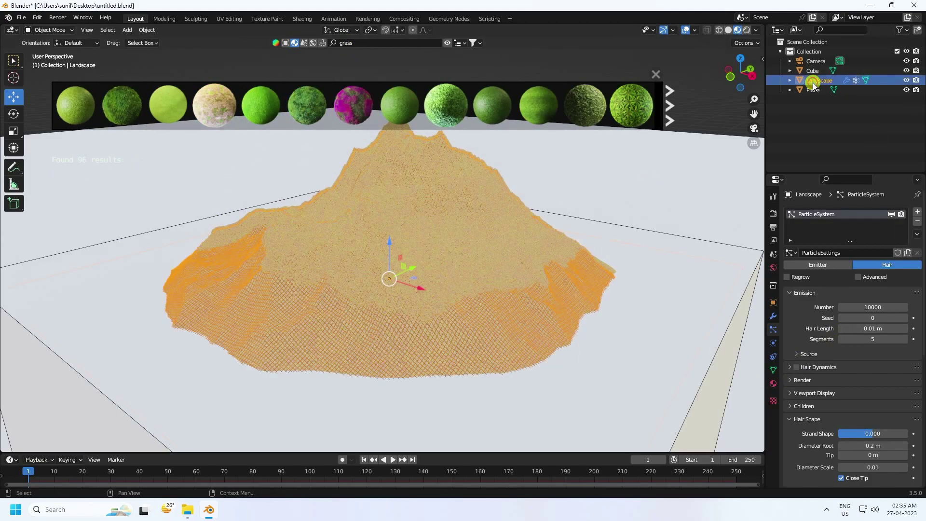
click(774, 384)
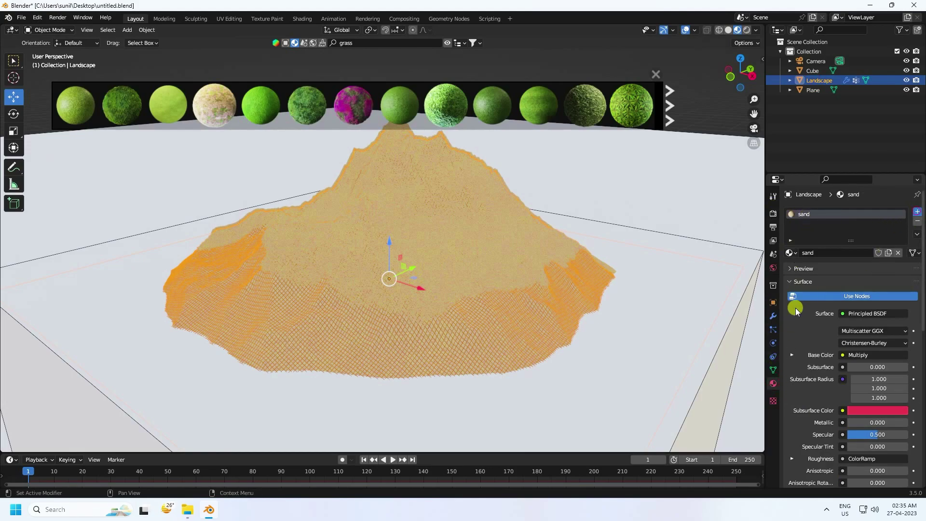
click(918, 212)
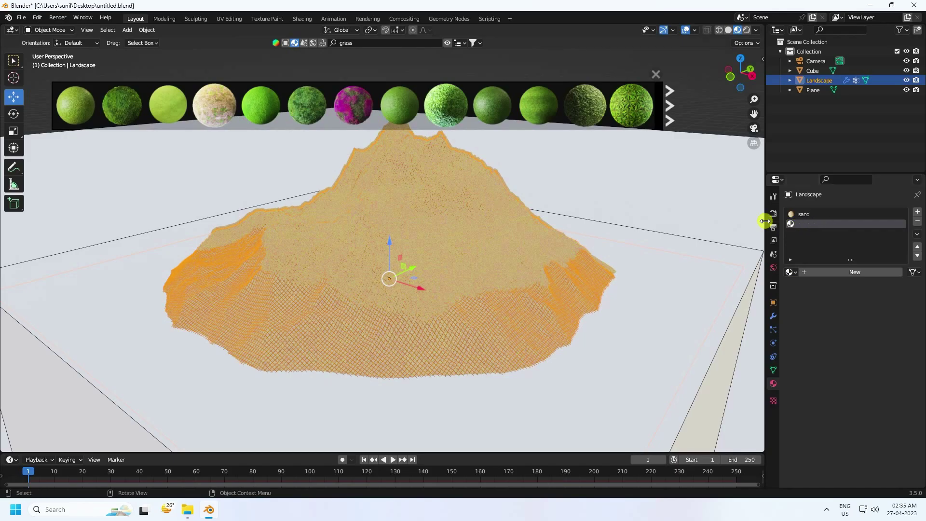
- Bring the bright green Grass material from the online library into the scene by applying it to the large block
scroll(333, 229, down, 4)
mouse_move(266, 112)
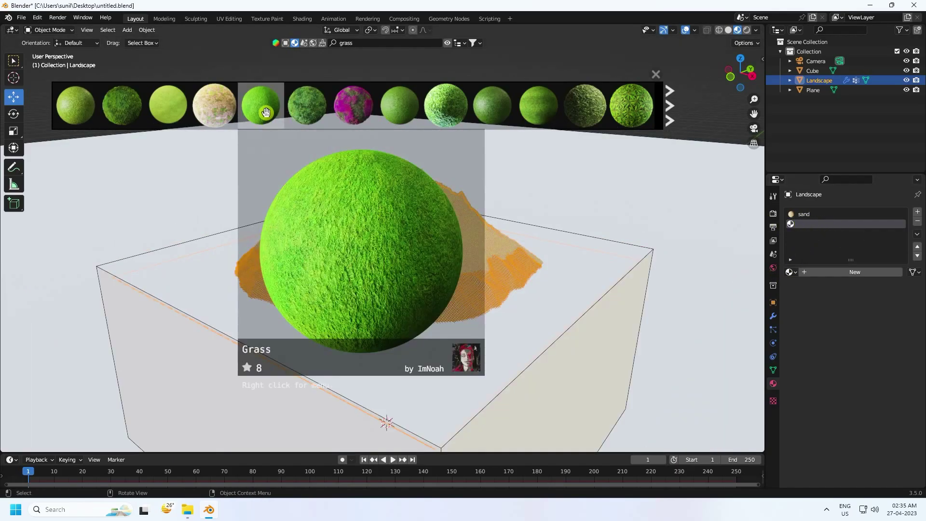
mouse_move(526, 110)
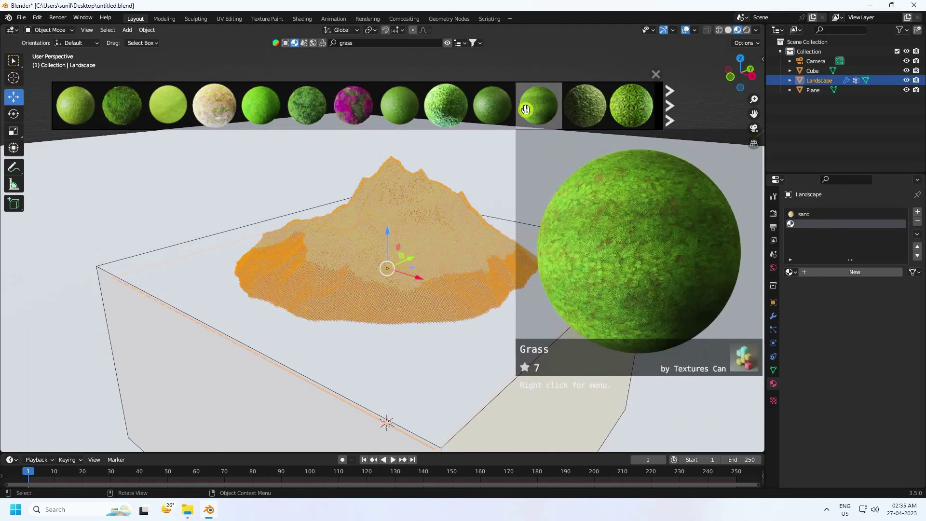
drag(262, 116, 149, 330)
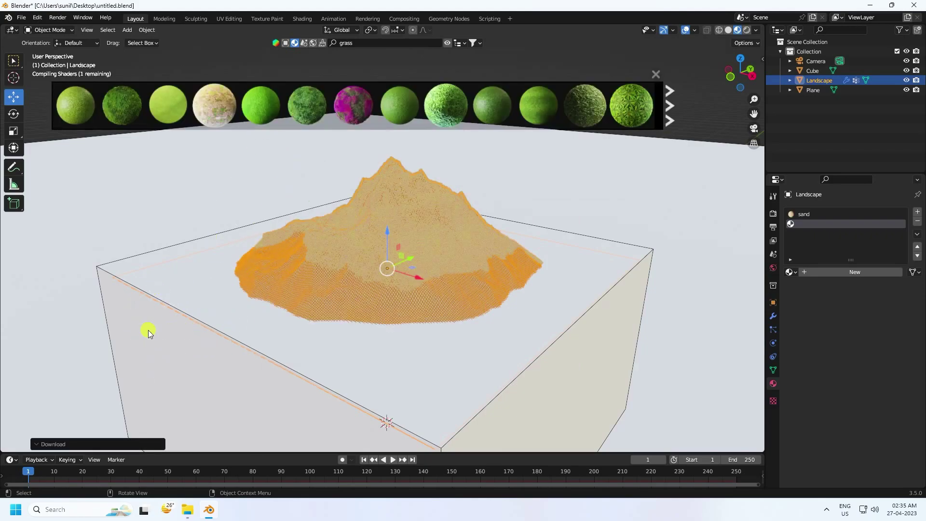
- Assign the Grass material to the landscape's empty second slot and close the library results
middle_drag(384, 397, 341, 290)
click(797, 271)
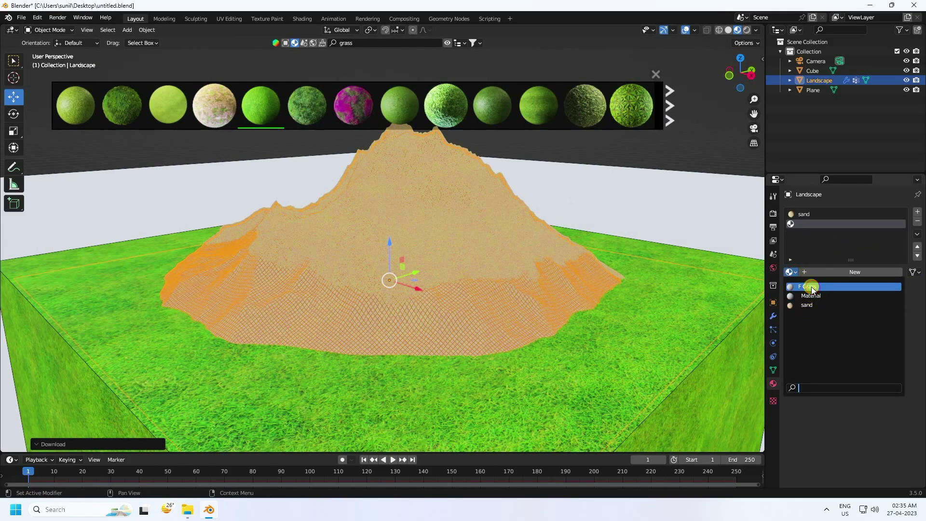
key(Return)
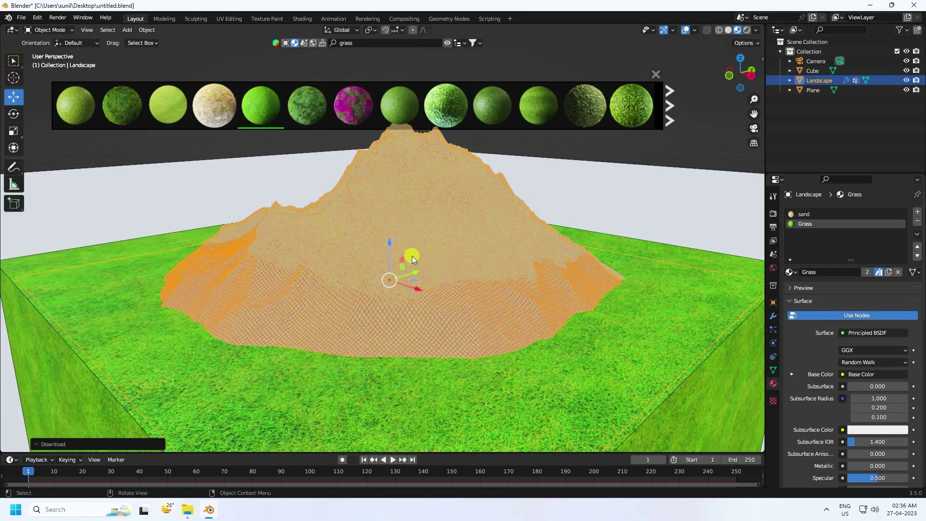
click(655, 75)
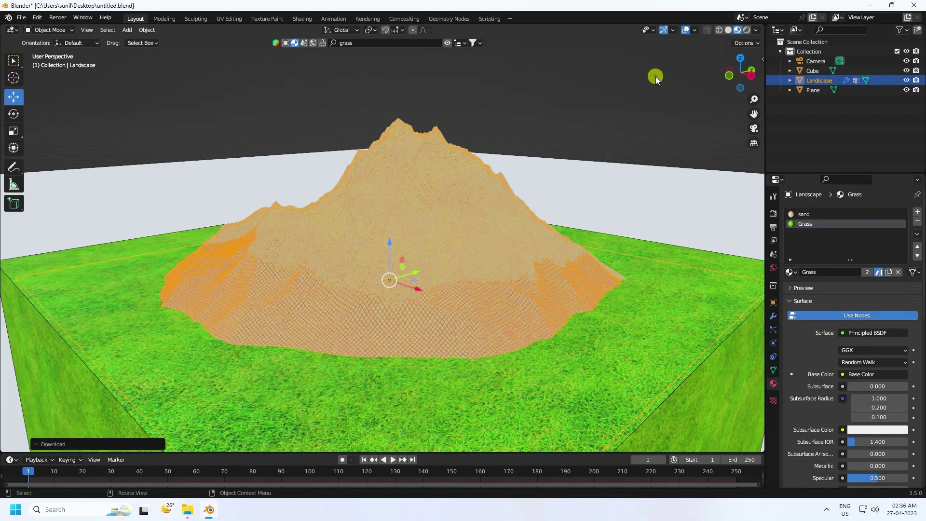
- Search the online material library for water and apply the Water 04 material to the block around the island
click(372, 42)
text(water)
key(Return)
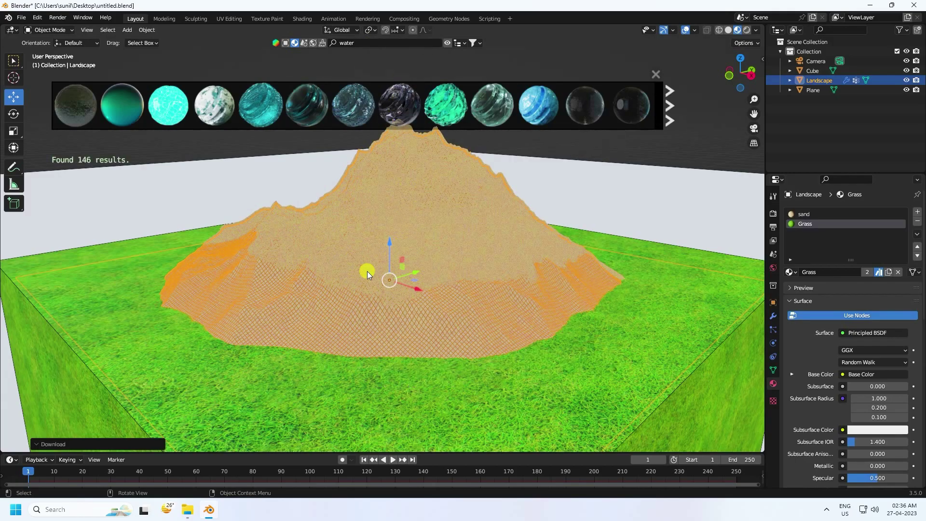
scroll(368, 274, down, 5)
mouse_move(276, 119)
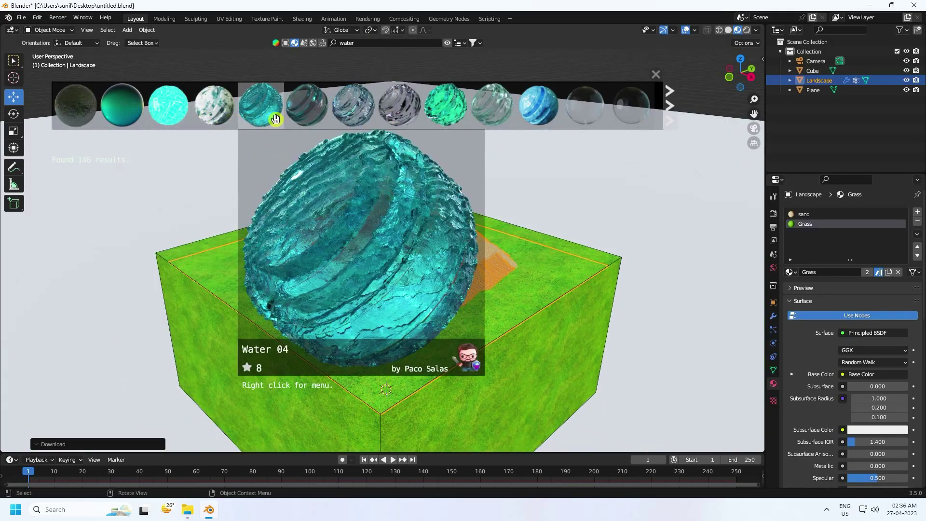
drag(270, 115, 217, 339)
scroll(384, 355, up, 4)
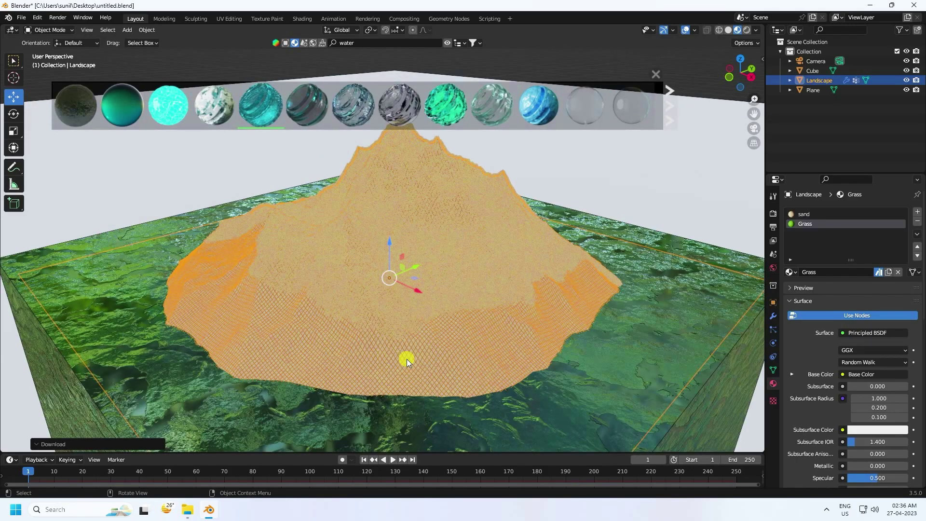
scroll(407, 243, down, 2)
scroll(410, 247, up, 4)
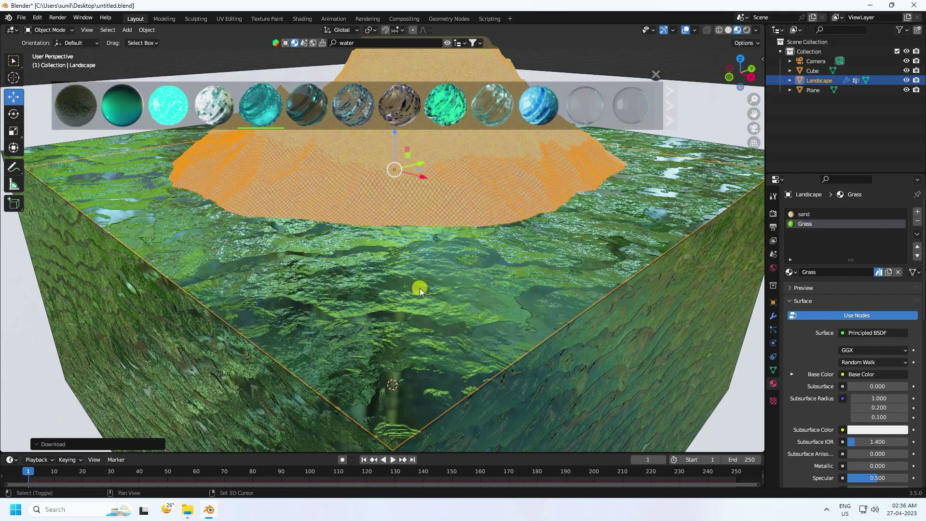
scroll(428, 361, down, 2)
scroll(427, 360, up, 1)
scroll(434, 222, up, 1)
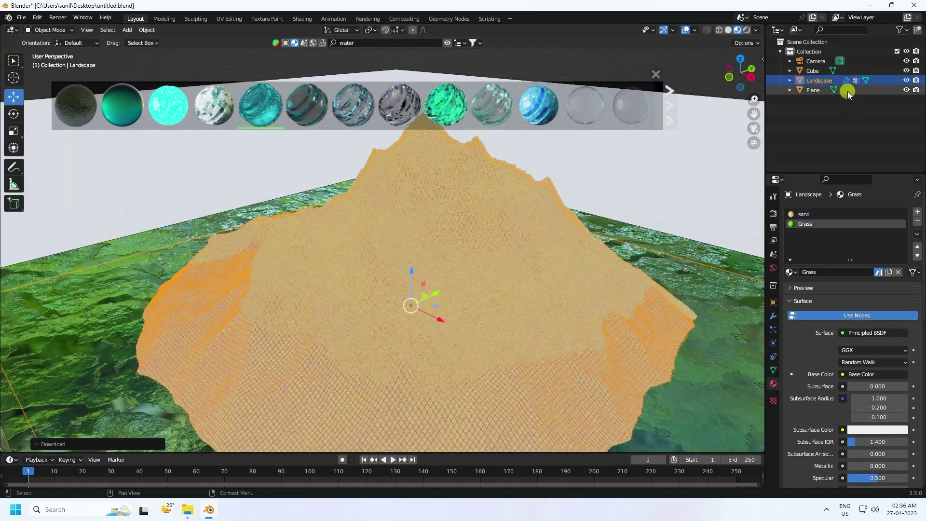
- Set the render material of the landscape's hair particles to Grass
click(821, 81)
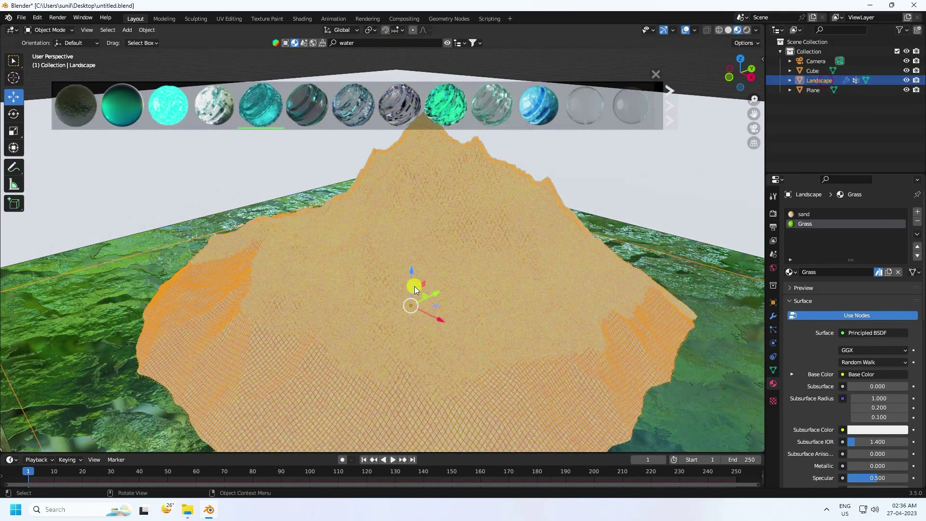
click(774, 330)
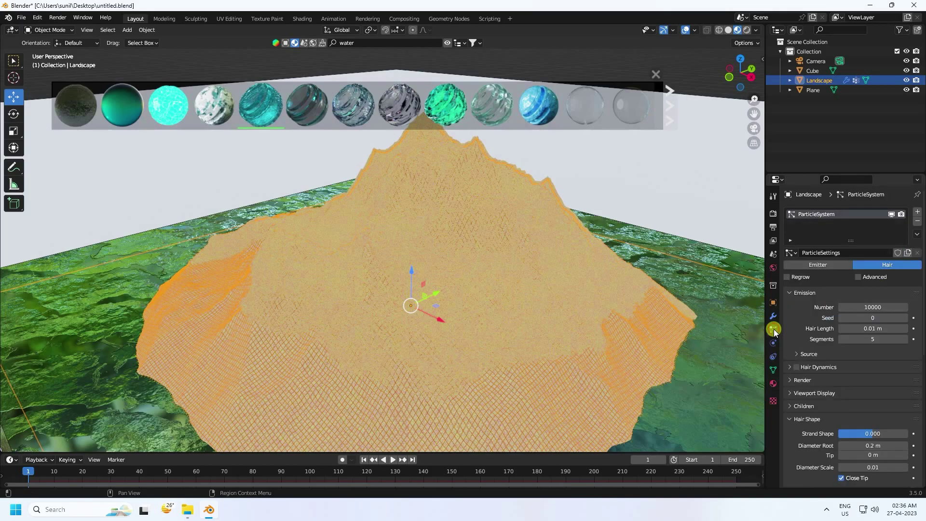
scroll(794, 320, down, 3)
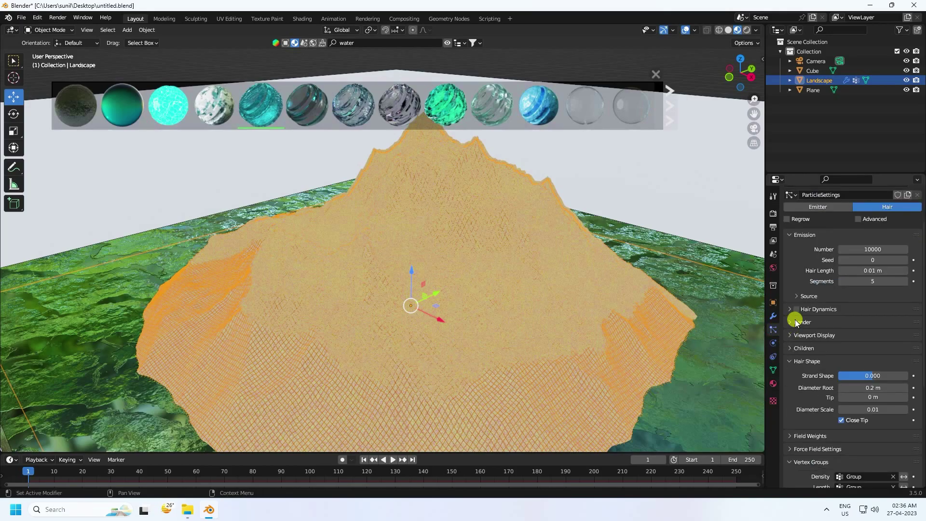
click(791, 323)
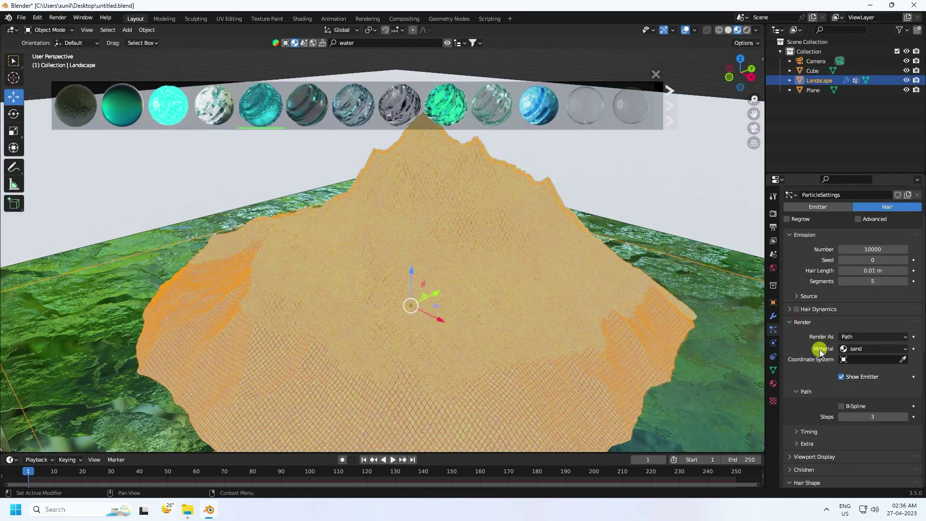
click(844, 349)
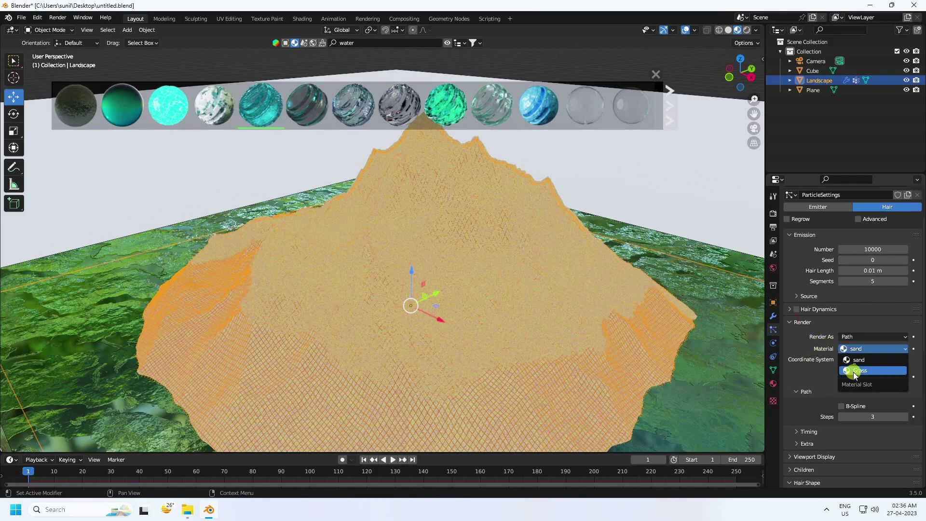
click(855, 375)
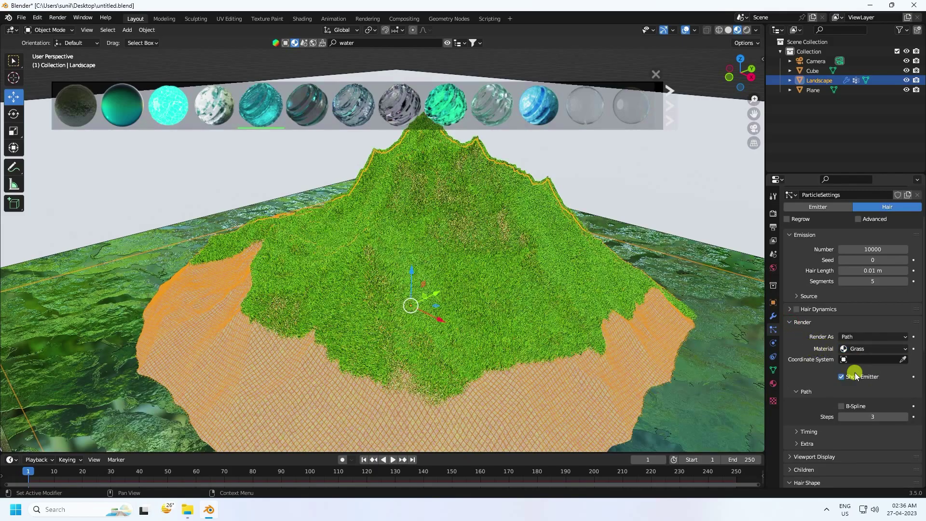
- Examine the grass on the mountain up close, close the library results and check the whole block through the camera
scroll(427, 238, up, 5)
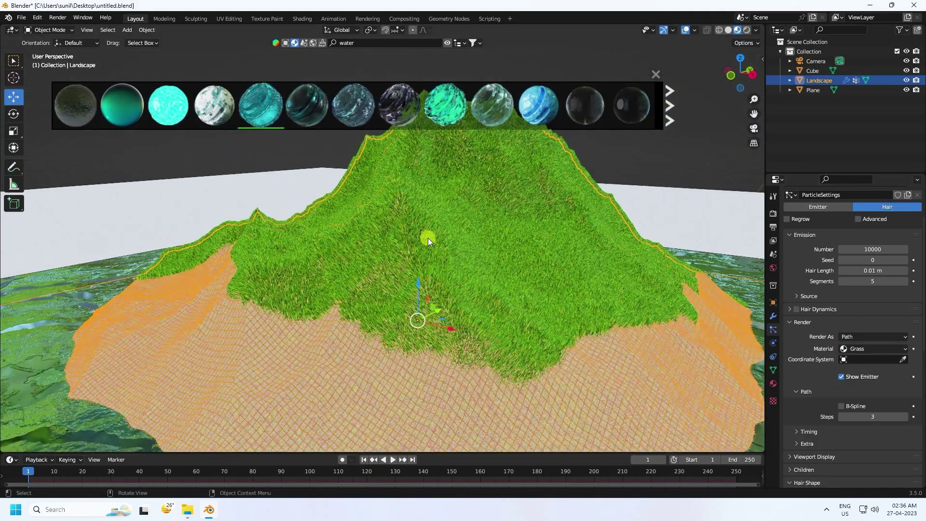
scroll(424, 255, up, 5)
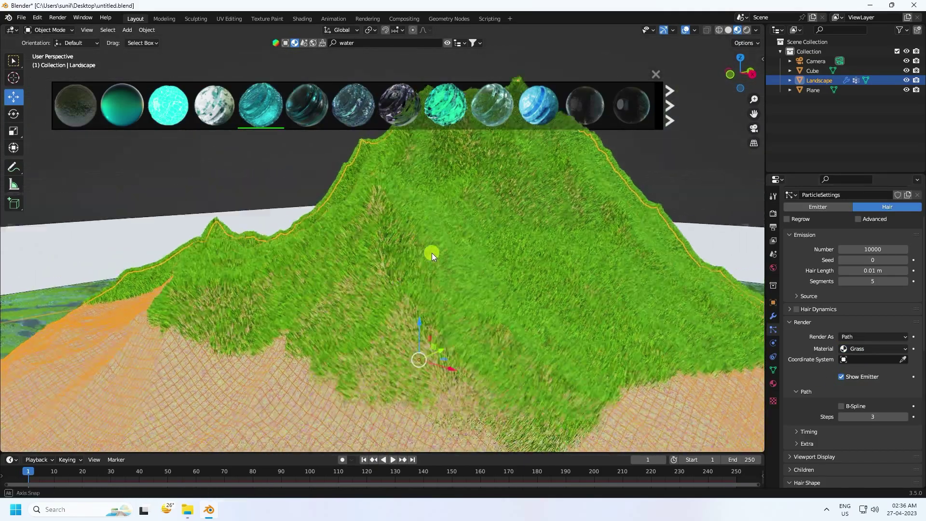
scroll(325, 285, down, 6)
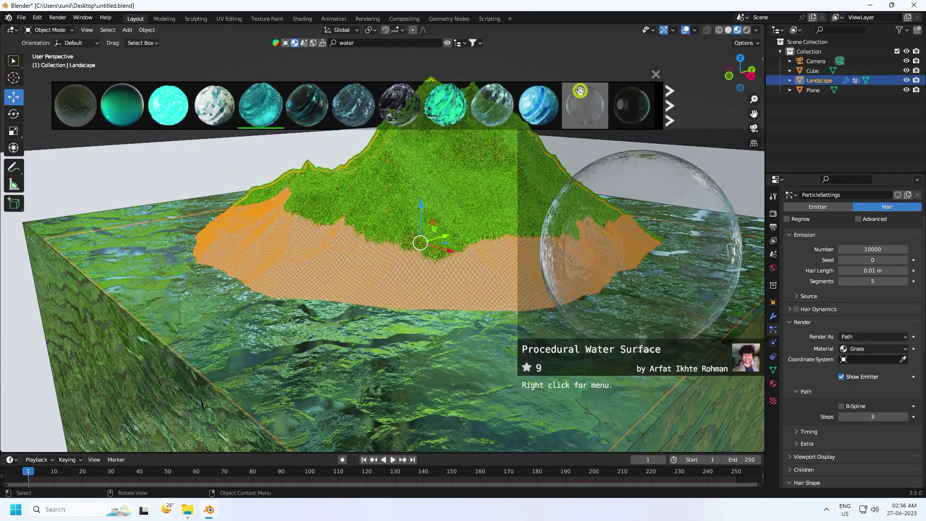
click(657, 74)
scroll(528, 198, down, 2)
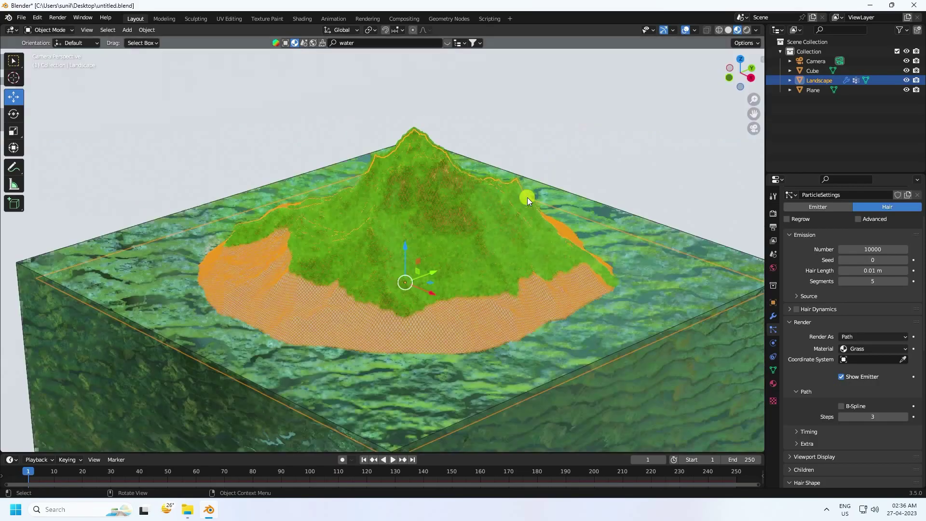
scroll(451, 208, down, 3)
scroll(453, 213, up, 5)
scroll(453, 212, down, 2)
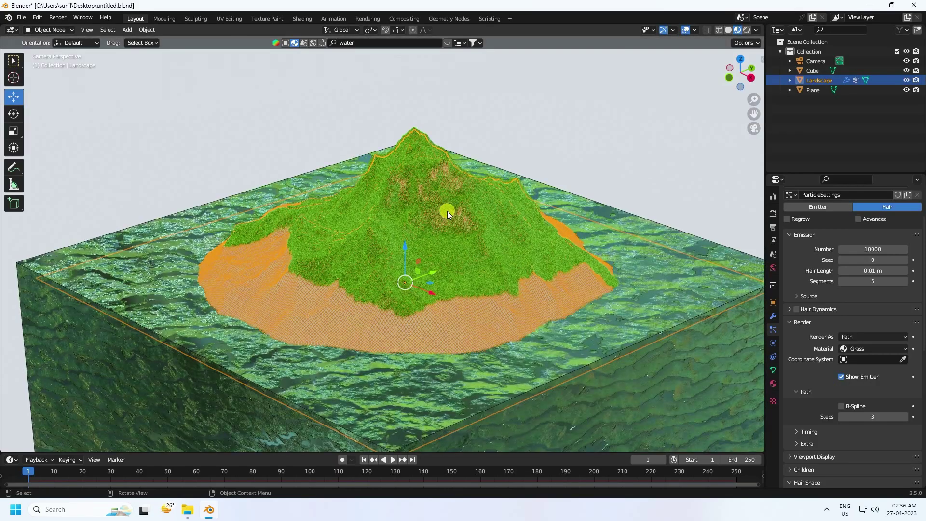
key(KP_0)
scroll(447, 210, down, 2)
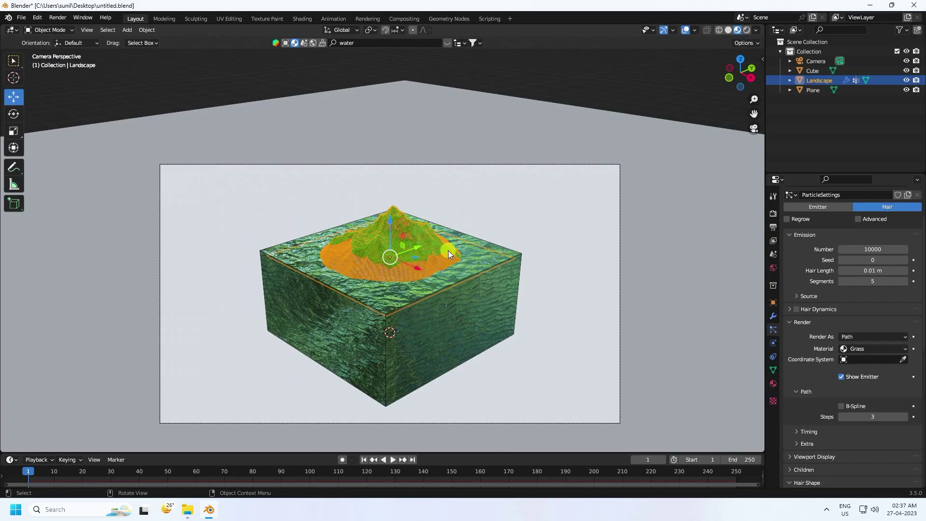
scroll(448, 251, up, 1)
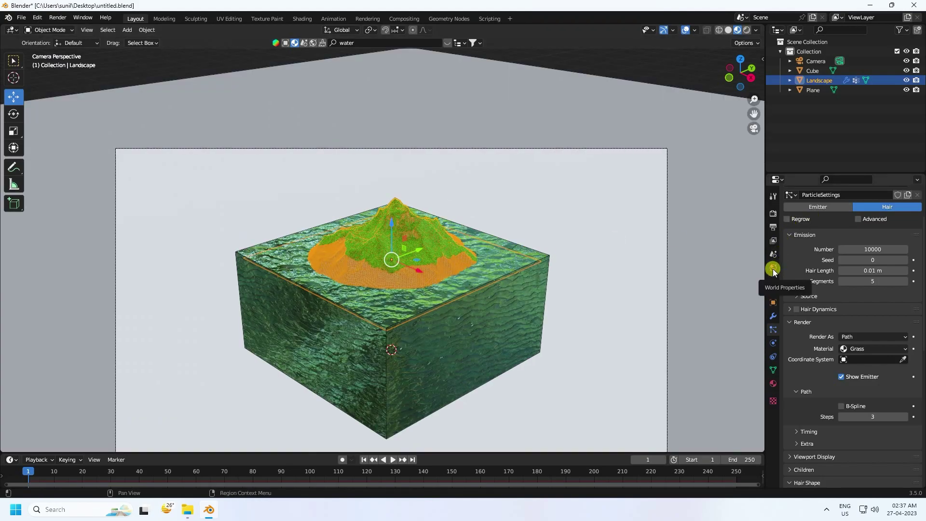
- Use an Environment Texture as the world background color and load evening_road_01_puresky_4k.exr from the HDRi folder
click(773, 268)
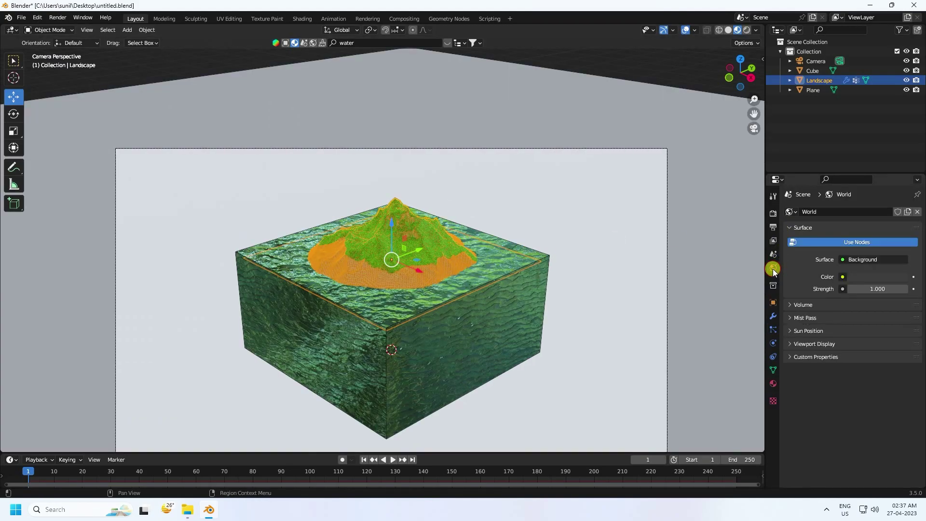
click(842, 277)
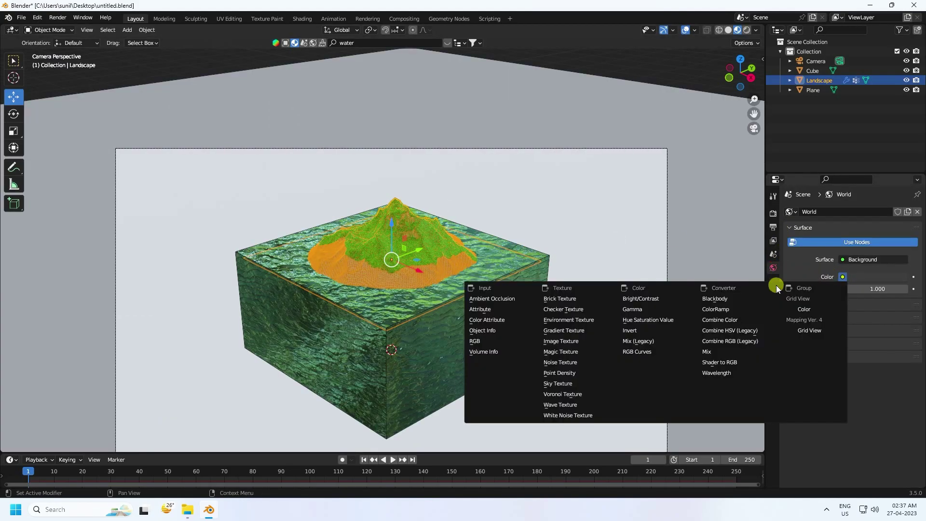
click(557, 321)
click(892, 289)
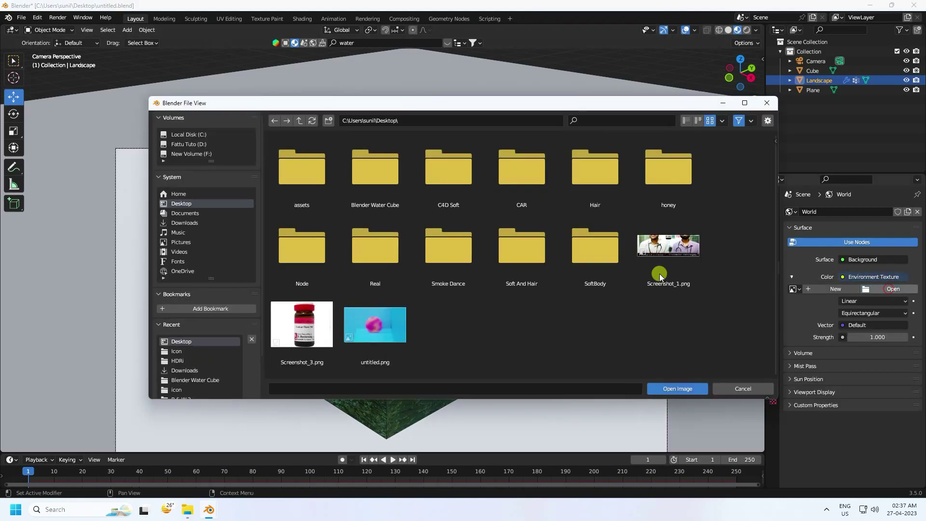
click(175, 361)
click(525, 168)
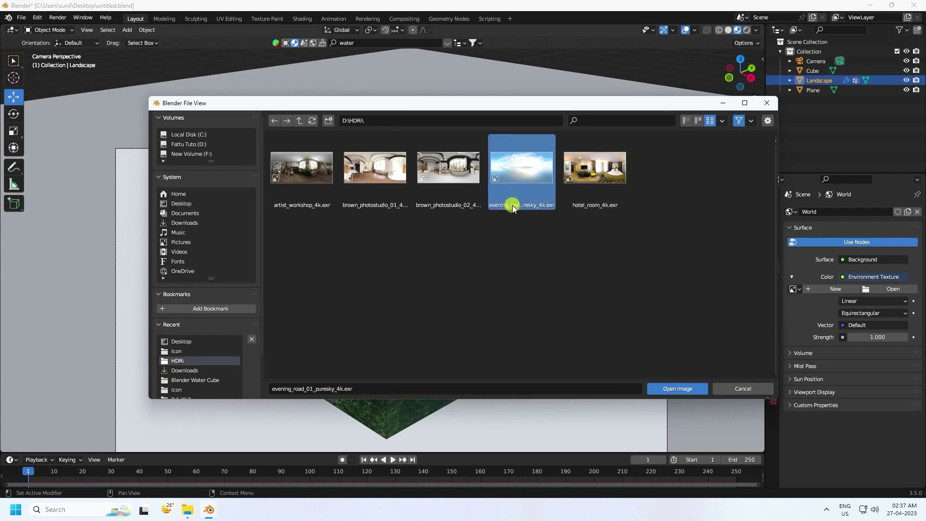
click(659, 386)
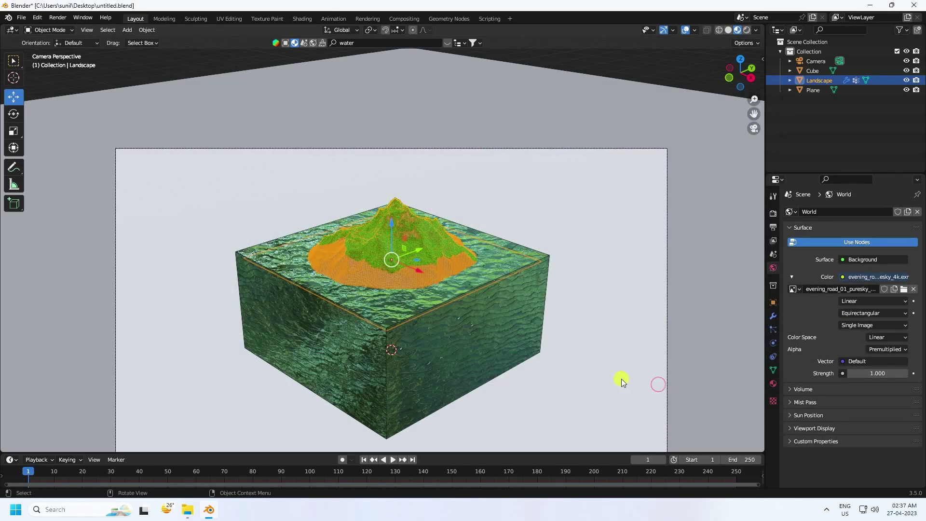
- Set the world background strength to 0.5
click(865, 374)
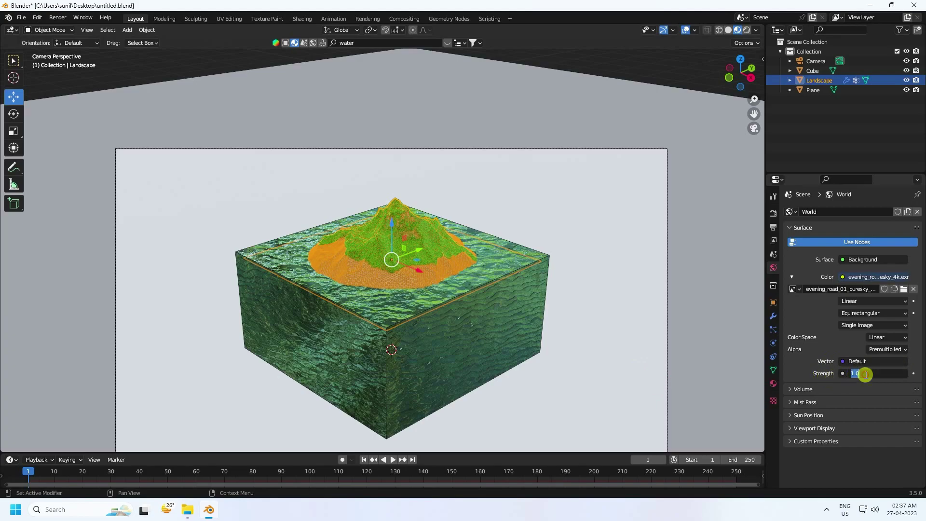
key(Return)
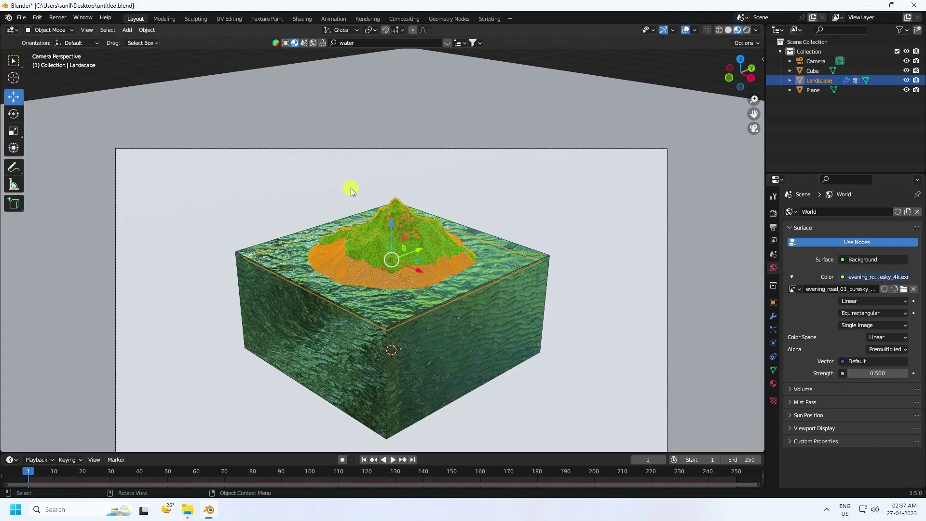
shift+middle_drag(417, 254, 415, 201)
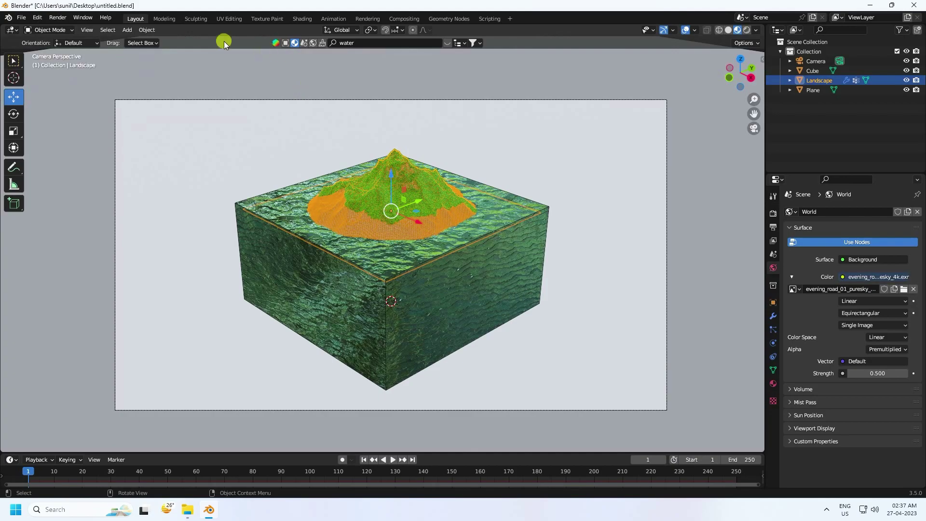
- Add a point light, raise it above the block and off to its side, and save the file
click(128, 32)
mouse_move(150, 157)
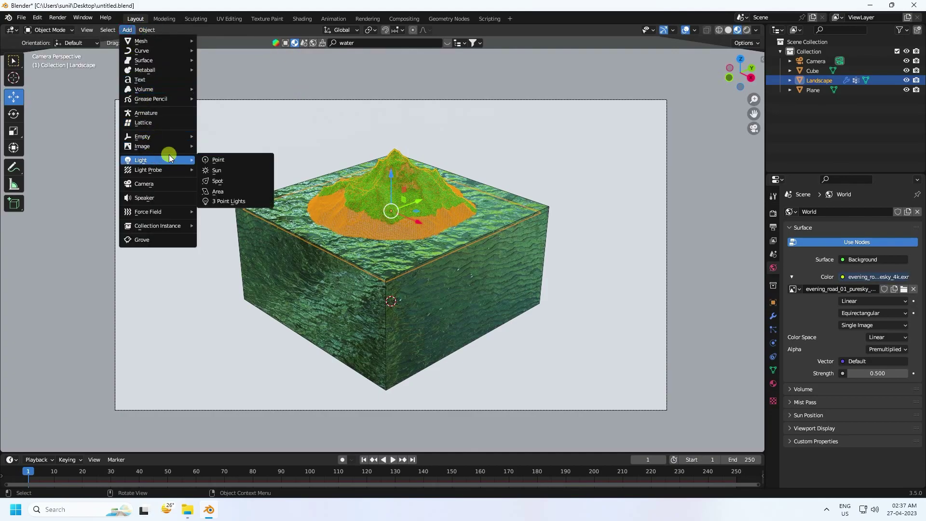
click(233, 163)
middle_drag(463, 219, 426, 242)
drag(424, 269, 550, 128)
key(ctrl+s)
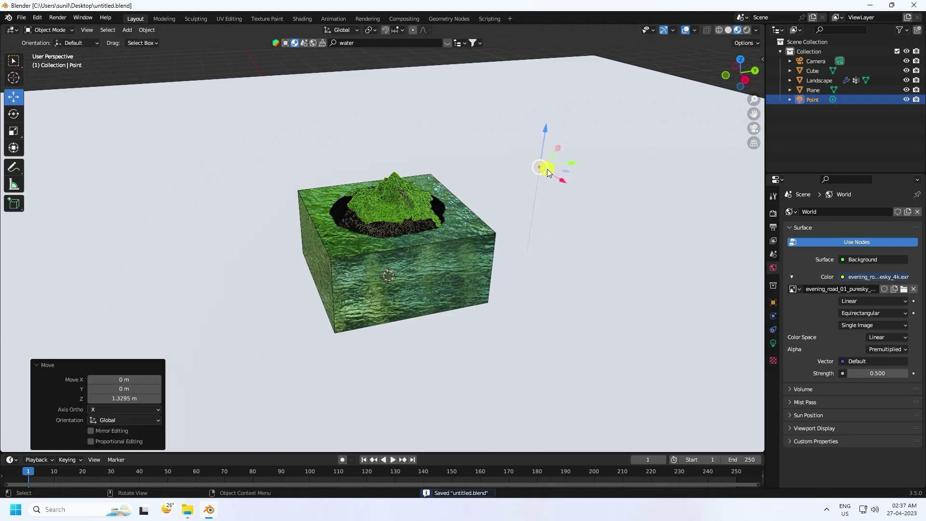
- Set the point light's power to 1000 W and its radius to 1 m
click(773, 343)
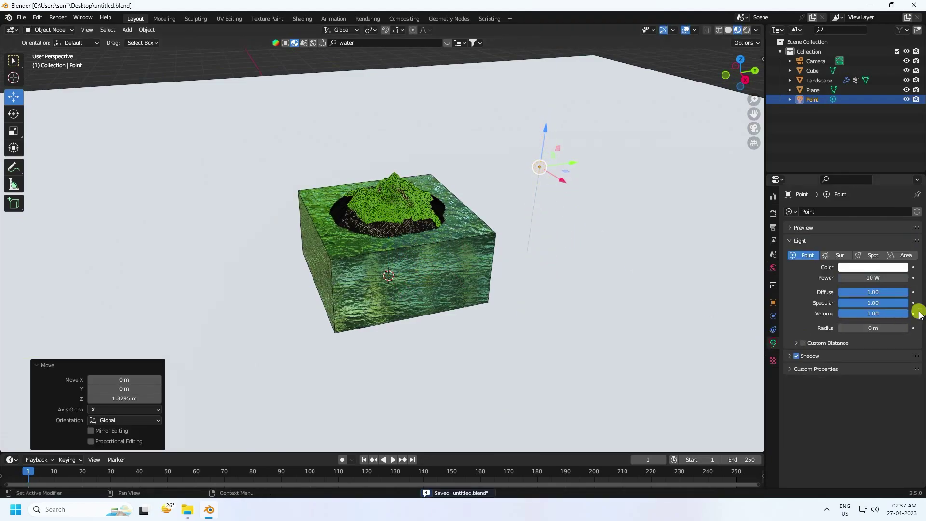
click(863, 277)
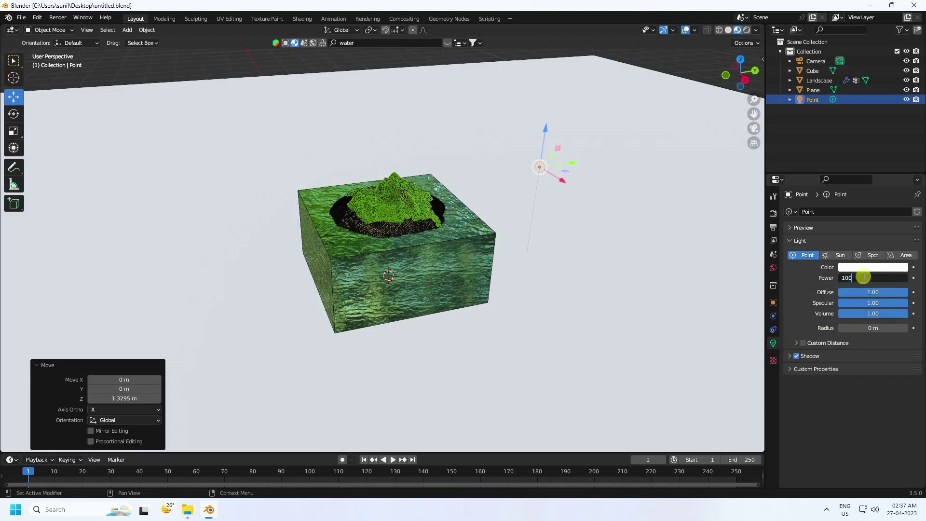
key(Return)
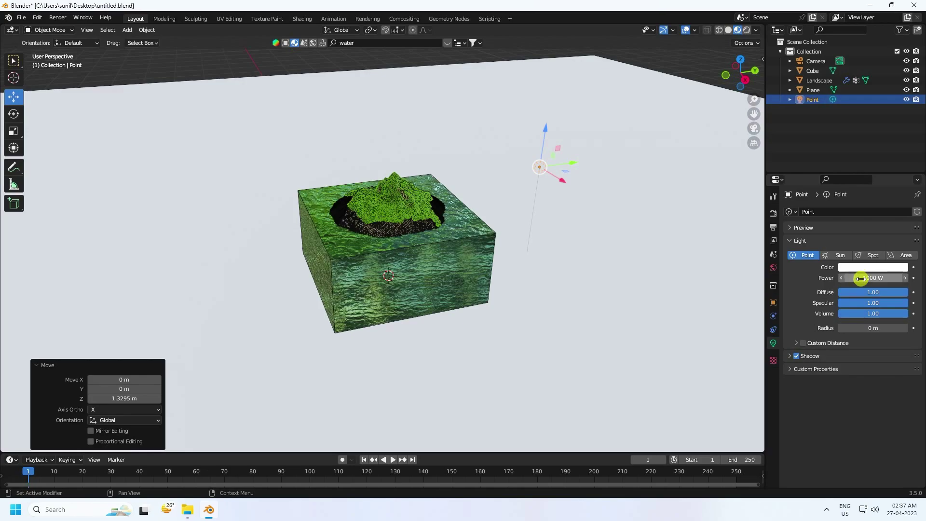
click(865, 327)
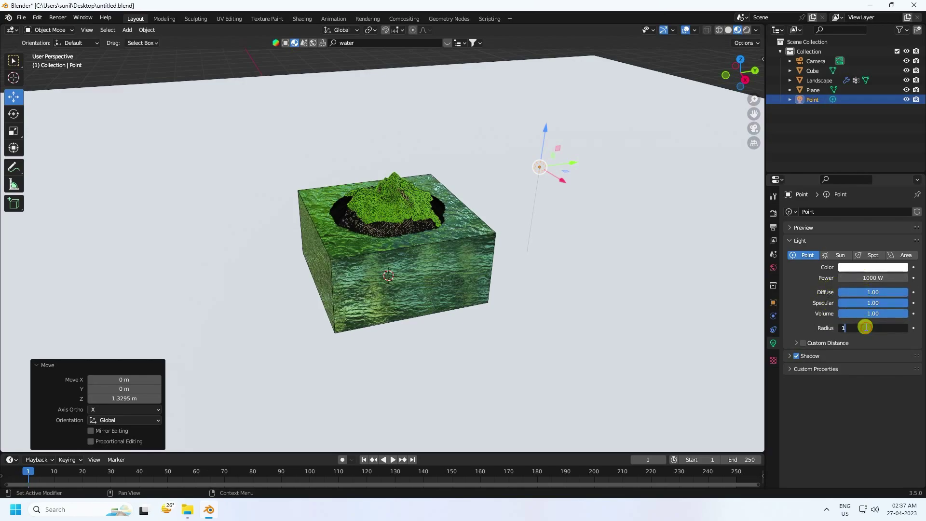
text(1)
key(Return)
- Check the new lighting through the camera in rendered shading, and return to material preview
mouse_move(558, 192)
middle_down()
mouse_move(504, 179)
mouse_move(566, 191)
middle_up()
key(KP_0)
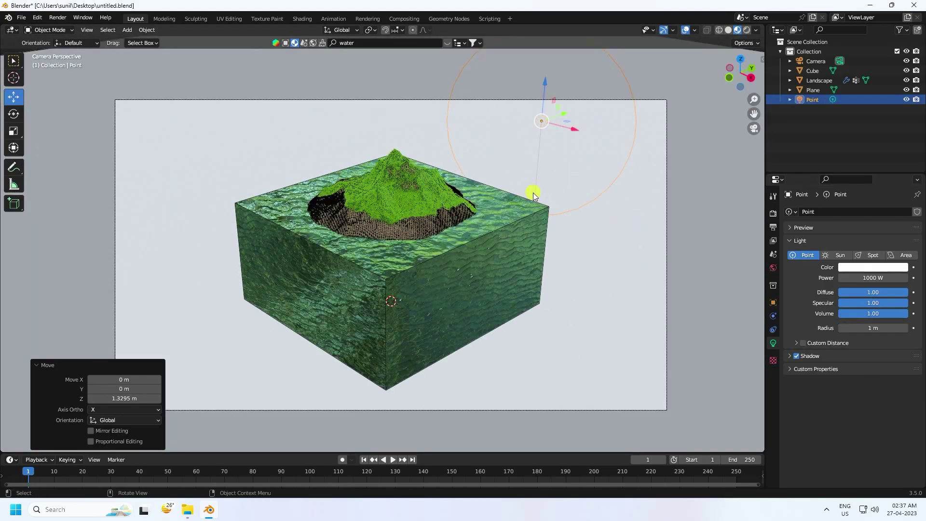
click(747, 30)
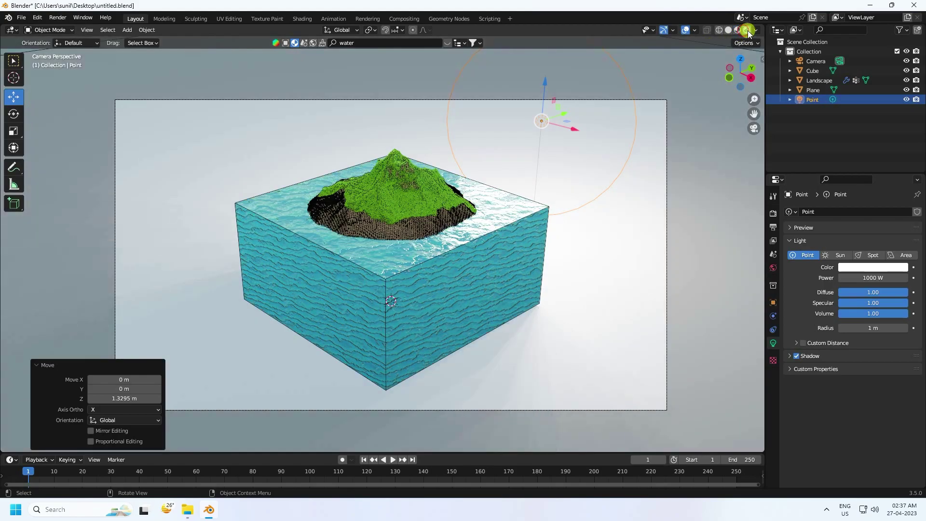
click(738, 29)
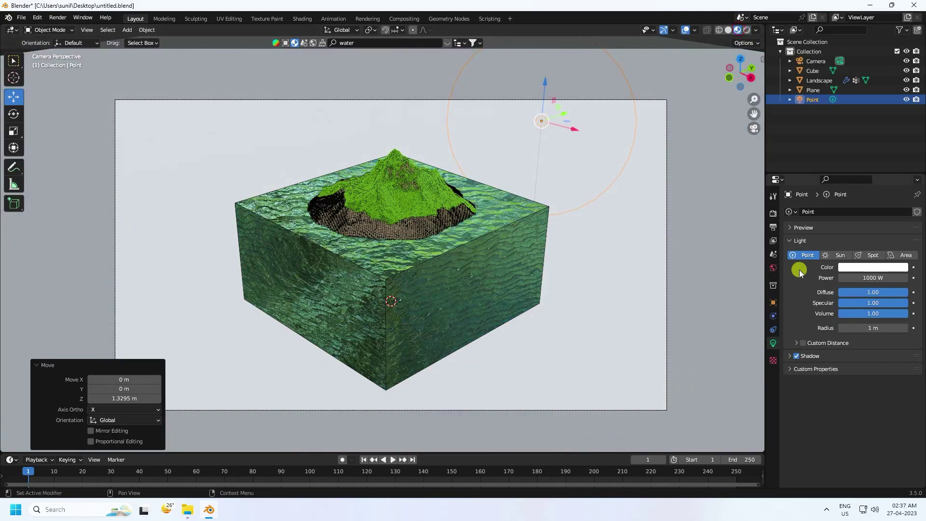
- Switch the render engine to Cycles with GPU Compute as the device
click(773, 214)
click(864, 211)
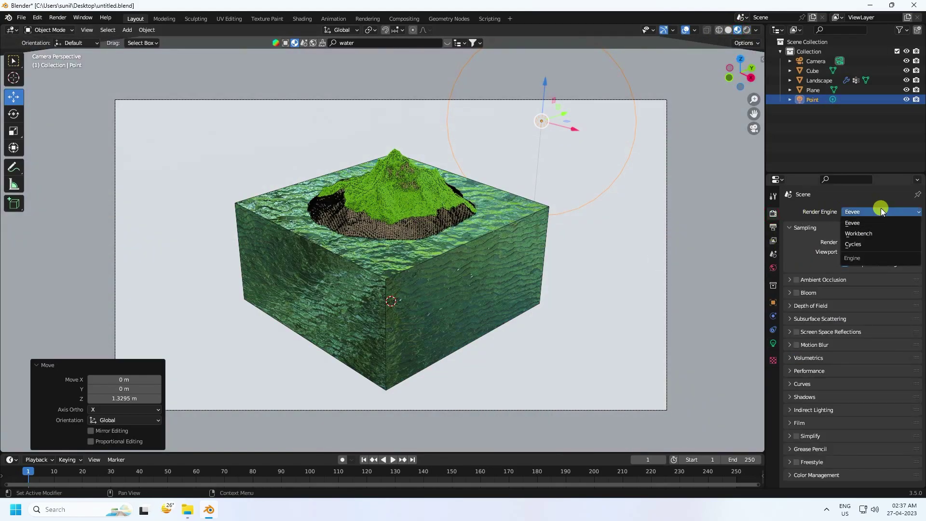
click(851, 243)
click(852, 235)
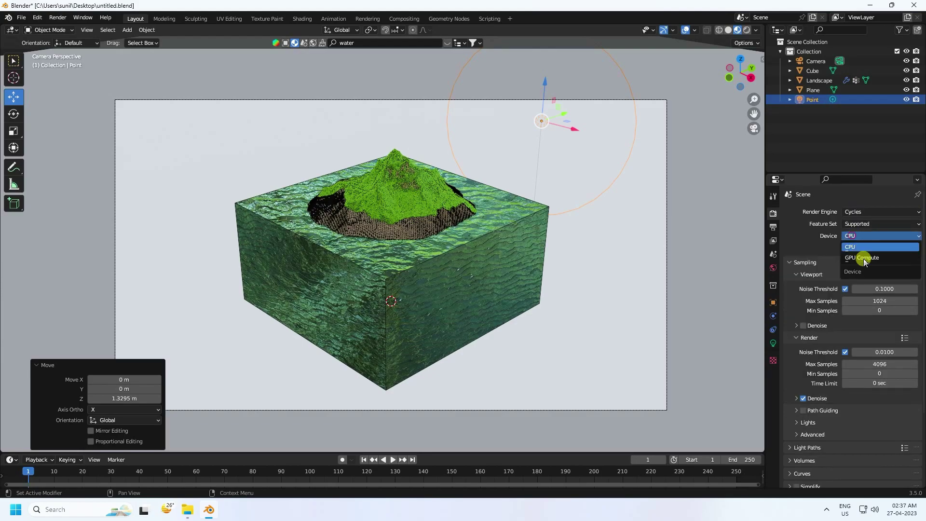
click(858, 258)
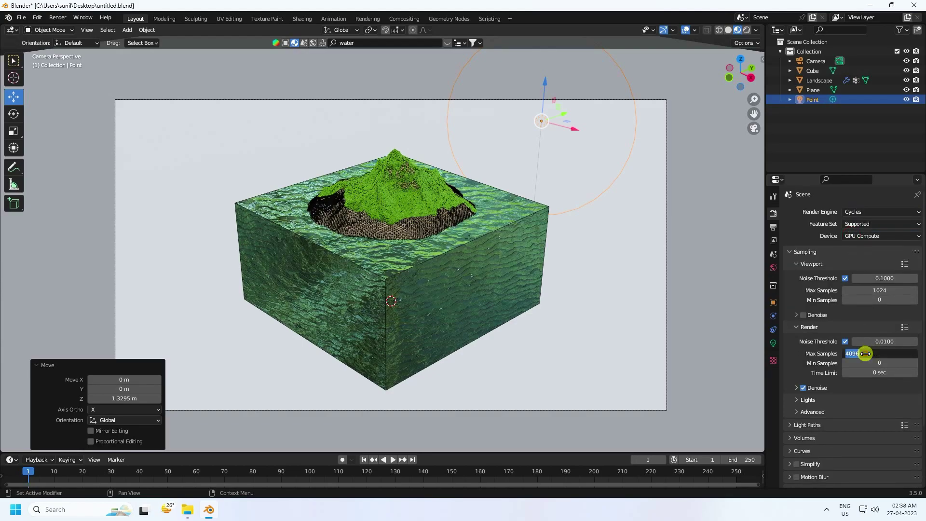
- Limit the maximum samples to 256 for the render and 128 for the viewport
click(864, 353)
text(256)
key(Return)
click(873, 290)
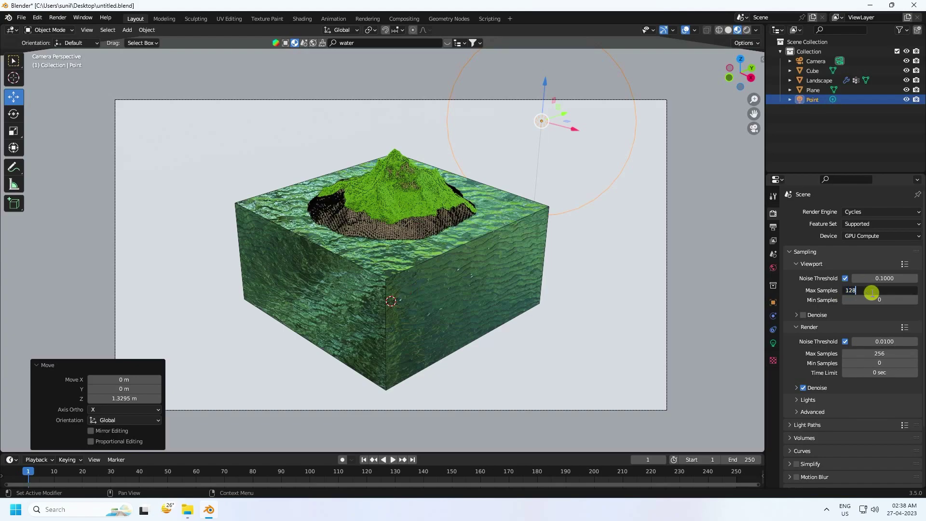
key(Return)
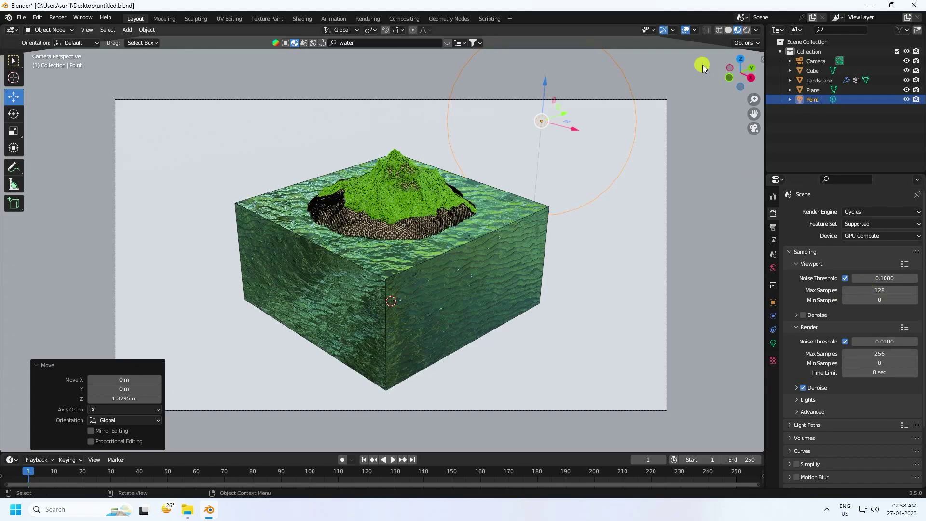
- Preview the scene in rendered shading with nothing selected, turn off the wireframe overlay, and return to material preview
click(745, 30)
key(alt+a)
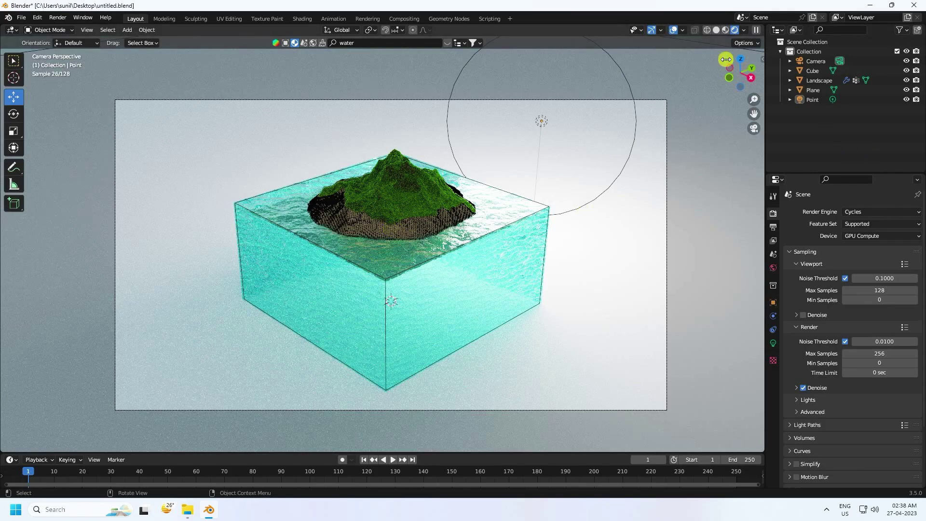
click(682, 30)
click(624, 193)
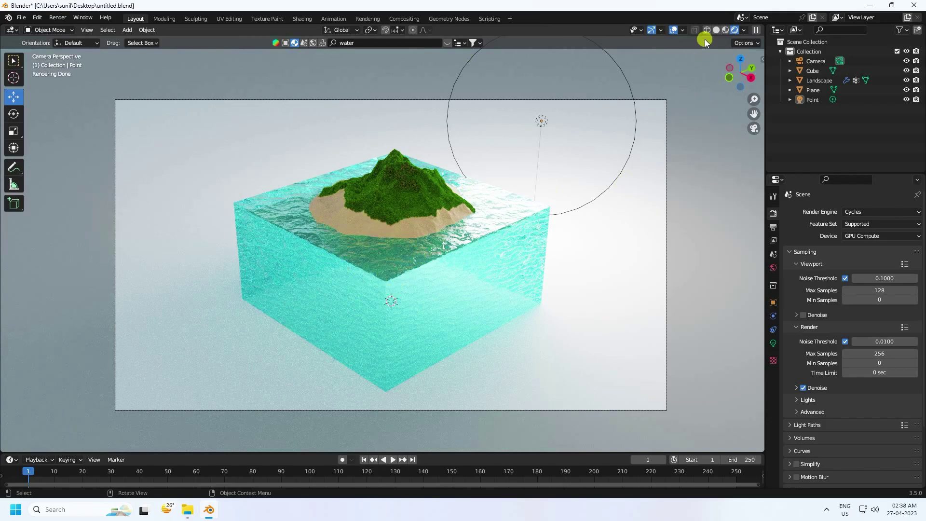
click(722, 31)
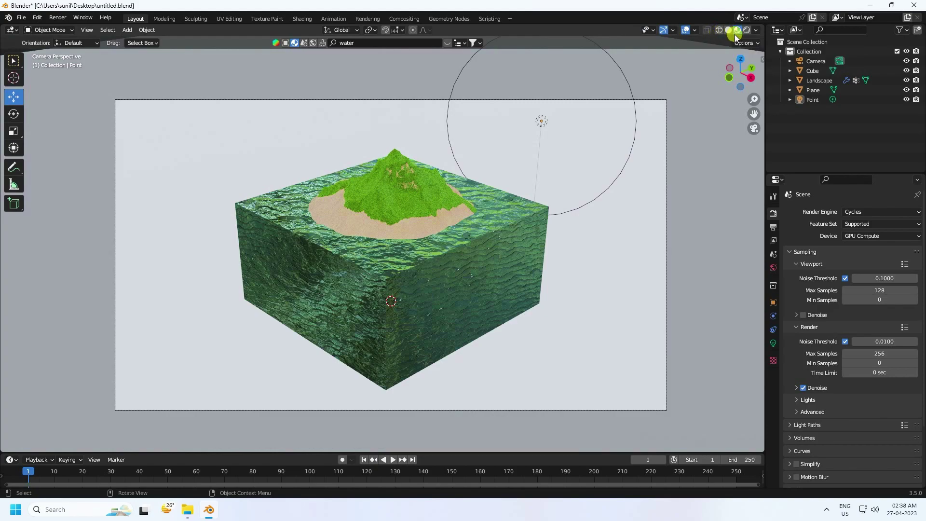
- Show the scene in solid shading and search the online model library for "boat"
click(731, 32)
middle_drag(309, 289, 331, 289)
scroll(386, 249, up, 3)
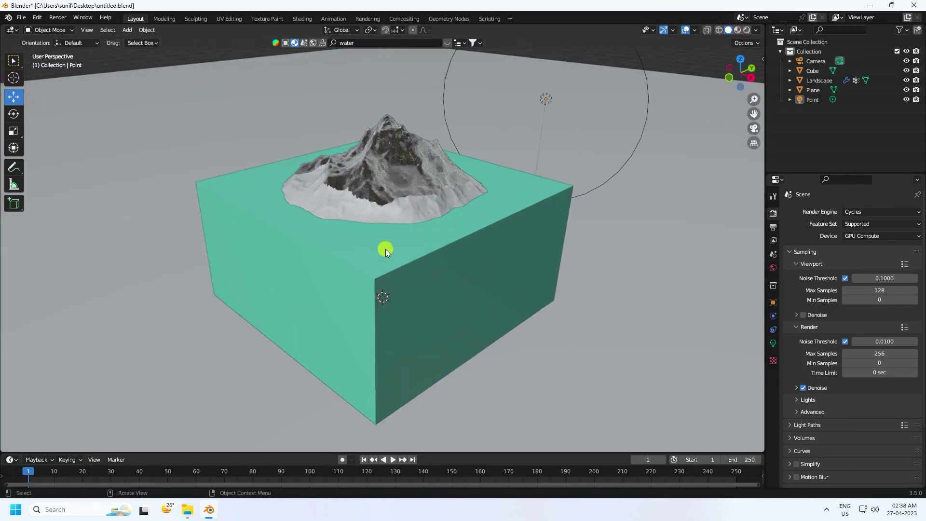
click(286, 42)
click(355, 44)
text(boat)
key(Return)
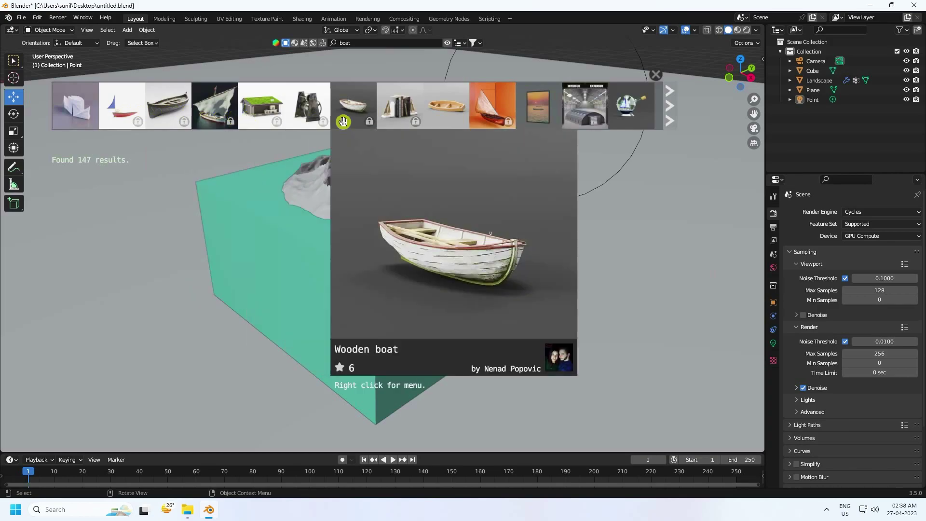
- Browse the boat results and place the Ship miniature sailboat model on the water in front of the mountain
click(668, 106)
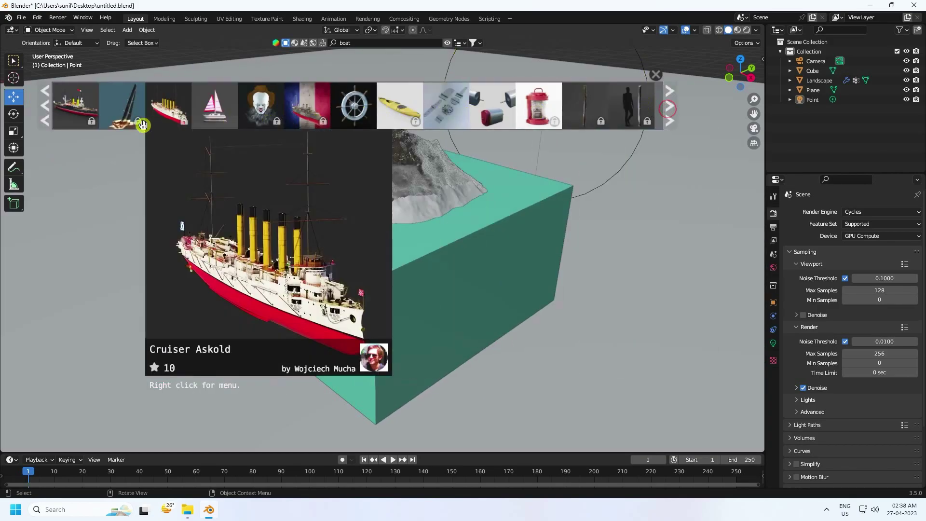
click(670, 100)
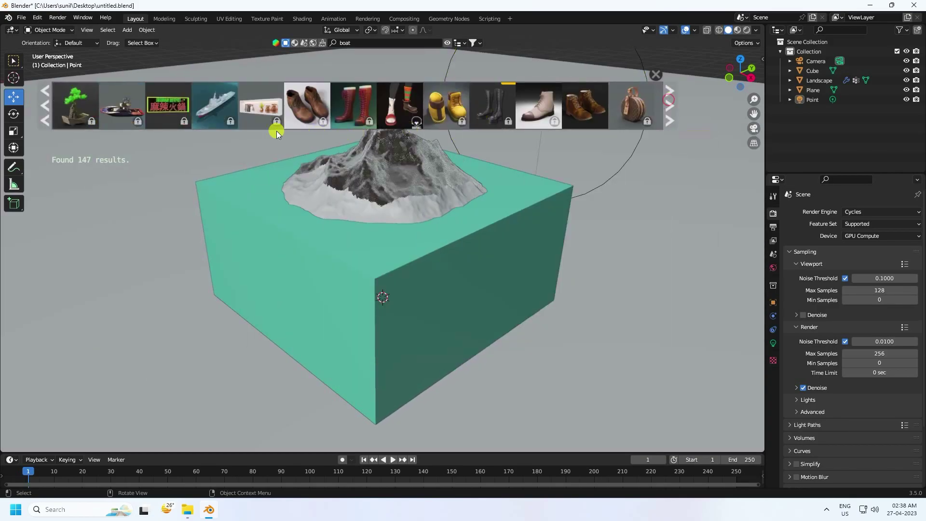
click(45, 110)
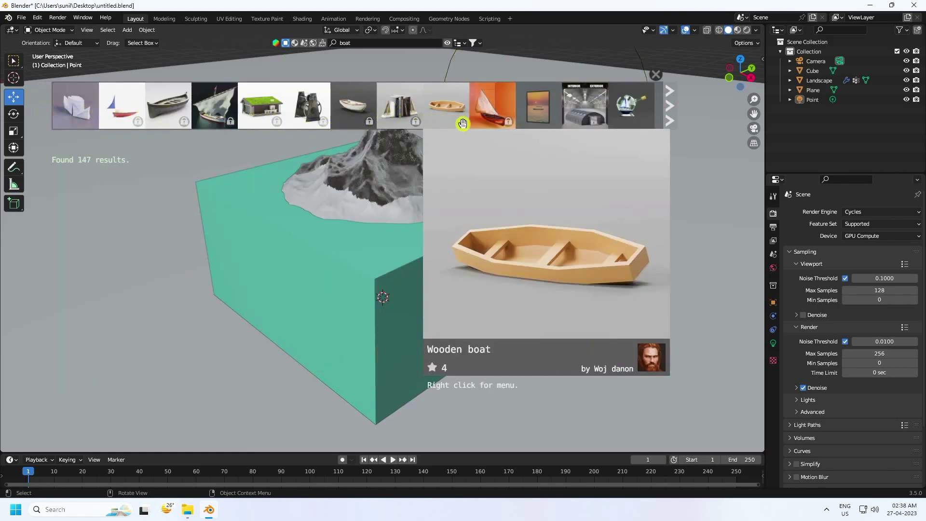
click(675, 118)
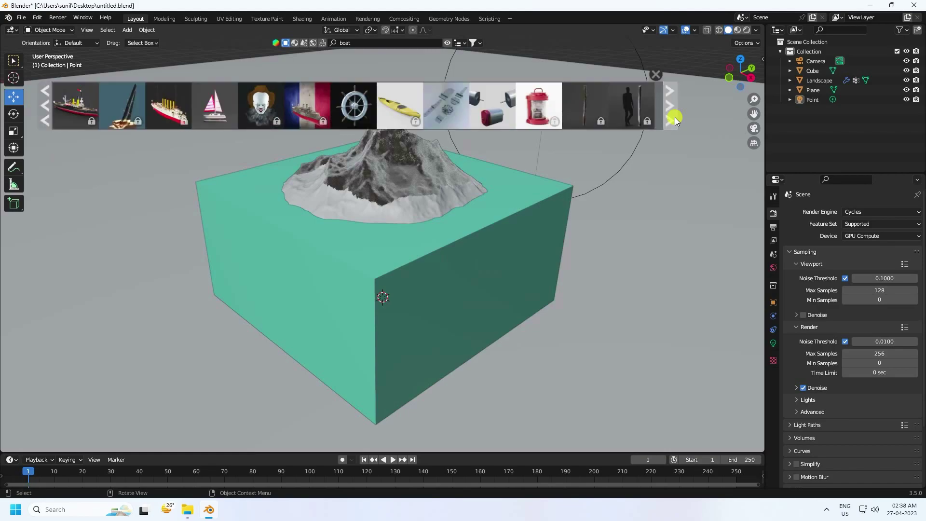
drag(214, 106, 373, 260)
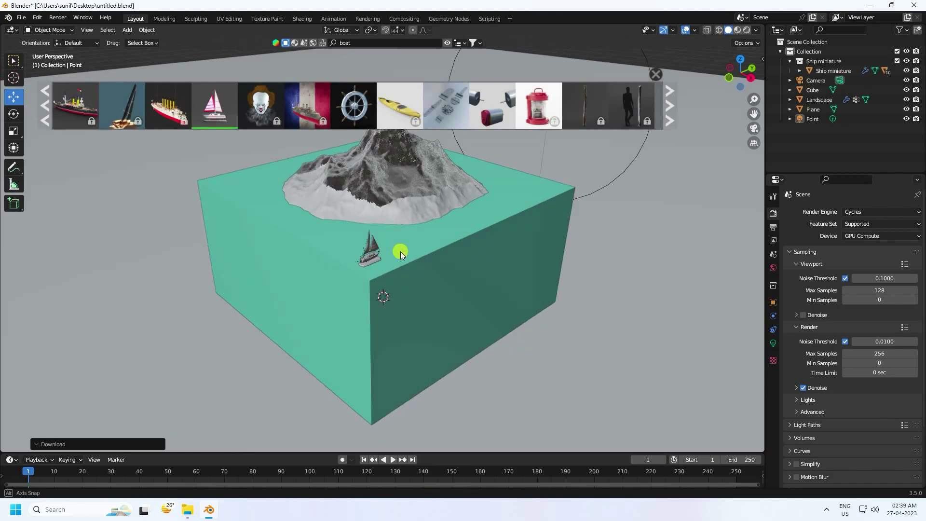
- Select all objects of the Ship miniature collection and move the sailboat about 0.15 m along Y
middle_drag(399, 253, 384, 292)
scroll(384, 292, up, 10)
click(830, 62)
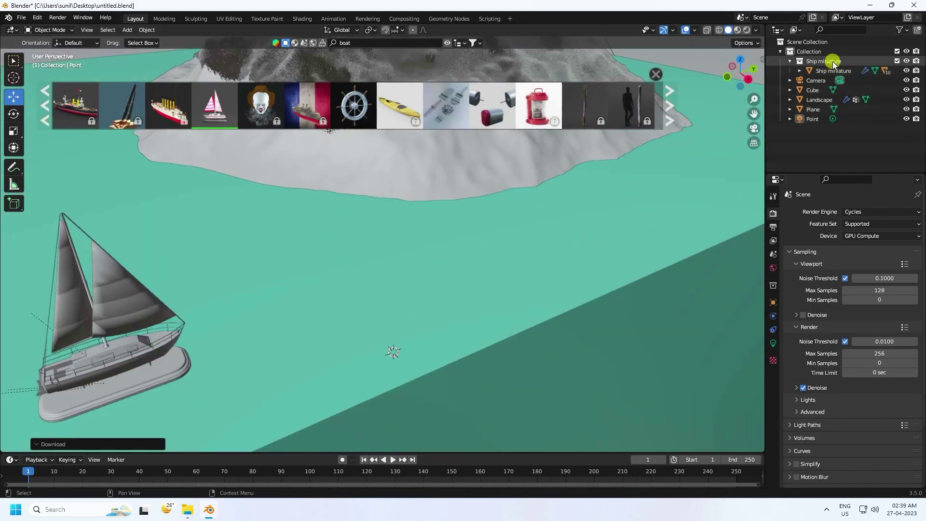
right_click(829, 61)
click(784, 138)
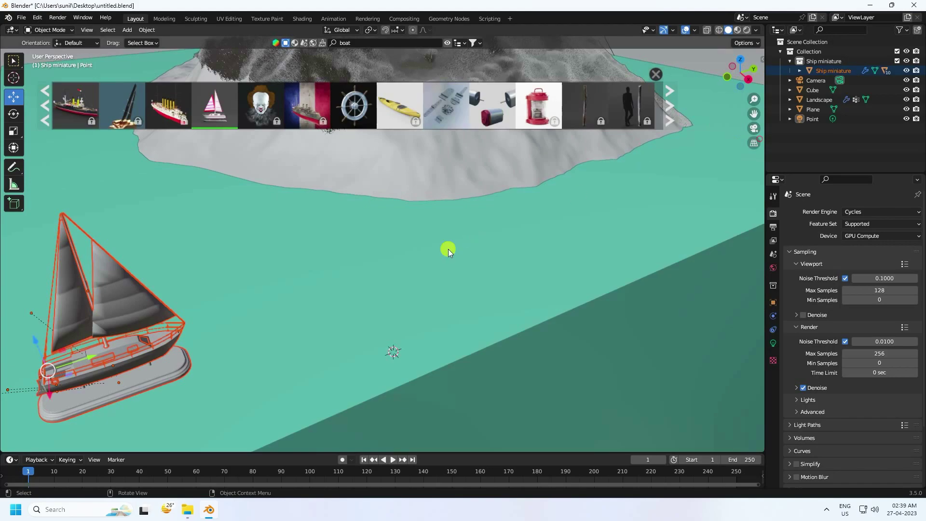
scroll(448, 249, down, 5)
drag(282, 280, 337, 267)
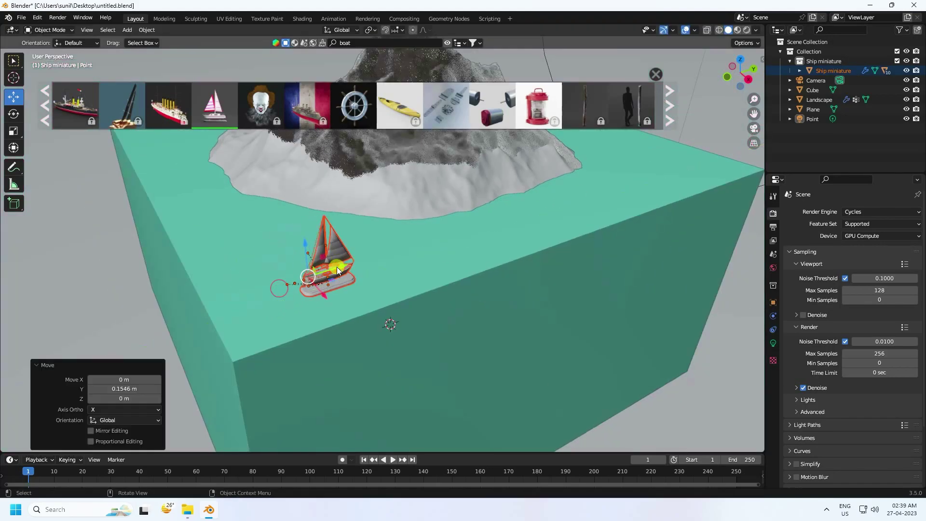
- Close the library results, sink the sailboat's base below the water surface, and shift the boat about -0.125 m in X and 0.066 m in Y
middle_drag(337, 268, 357, 248)
scroll(406, 184, up, 5)
scroll(406, 193, down, 5)
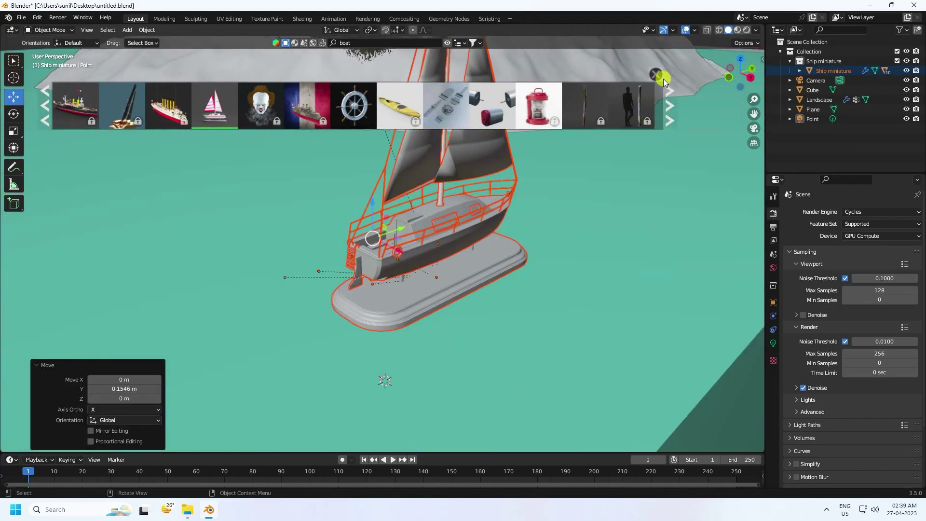
click(655, 74)
middle_drag(482, 224, 525, 404)
scroll(398, 265, up, 3)
drag(398, 264, 416, 289)
middle_drag(463, 292, 428, 382)
scroll(463, 306, down, 5)
drag(427, 382, 416, 329)
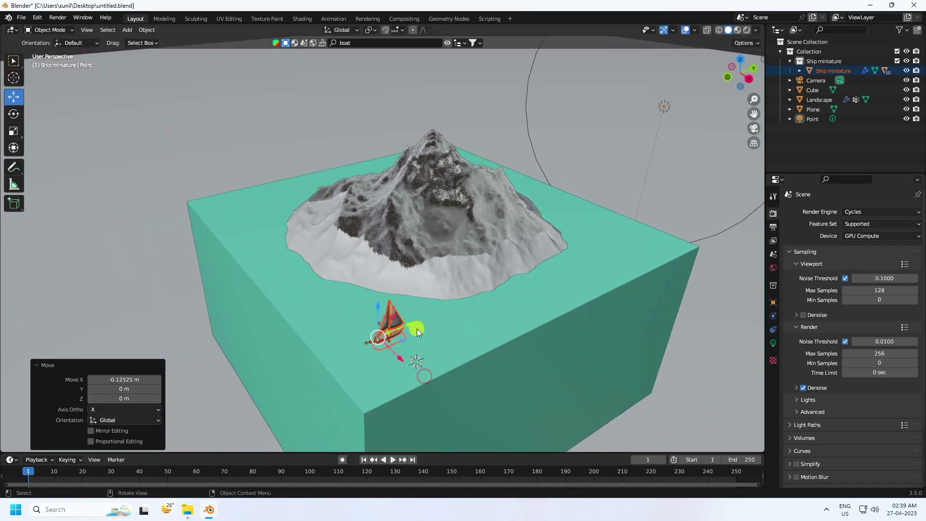
- Paste two copies of the sailboat, placing one beside the original along Y and the other about 0.22 m further along X
key(ctrl+c)
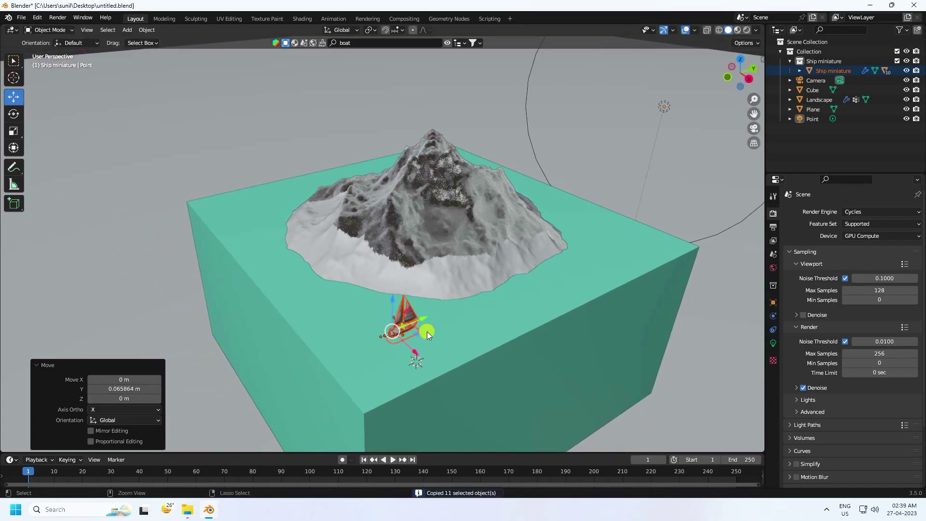
key(ctrl+v)
drag(424, 316, 361, 348)
key(ctrl+v)
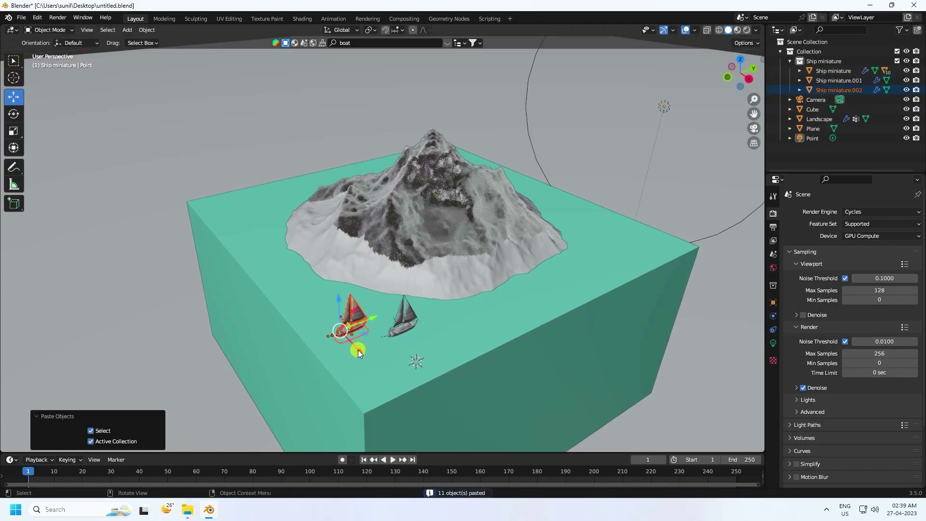
drag(361, 347, 393, 386)
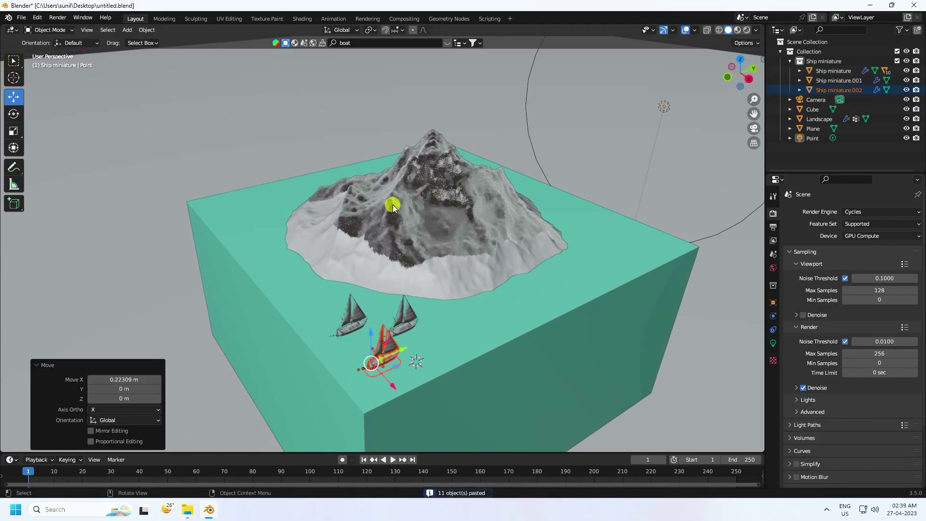
- Return to the camera view and render the final image
key(KP_0)
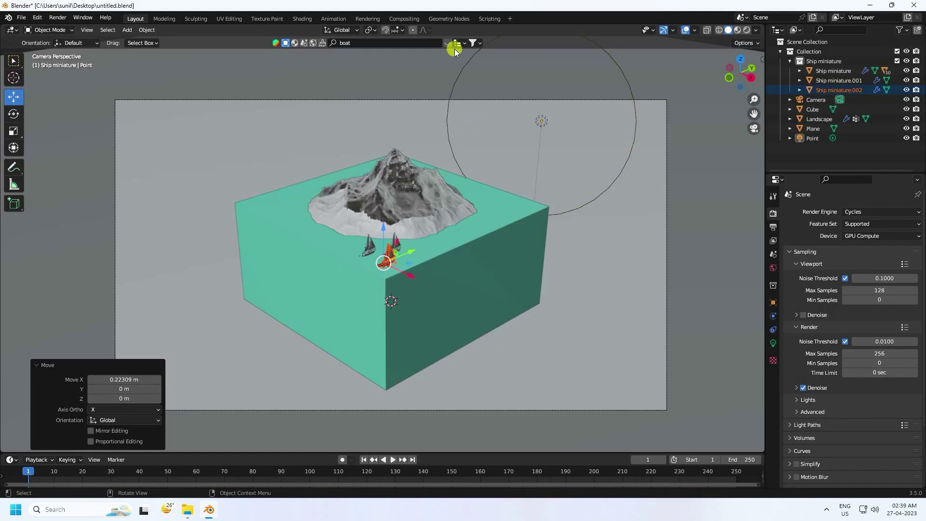
click(57, 18)
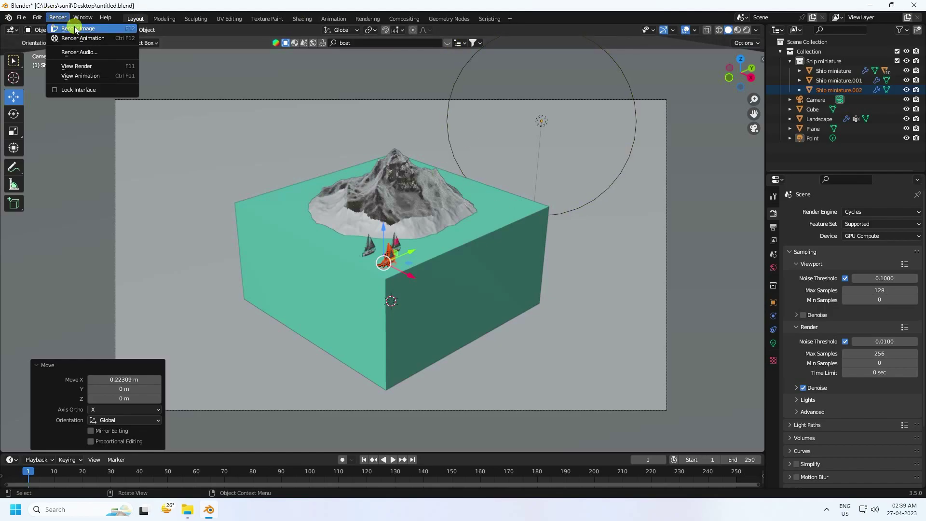
click(79, 30)
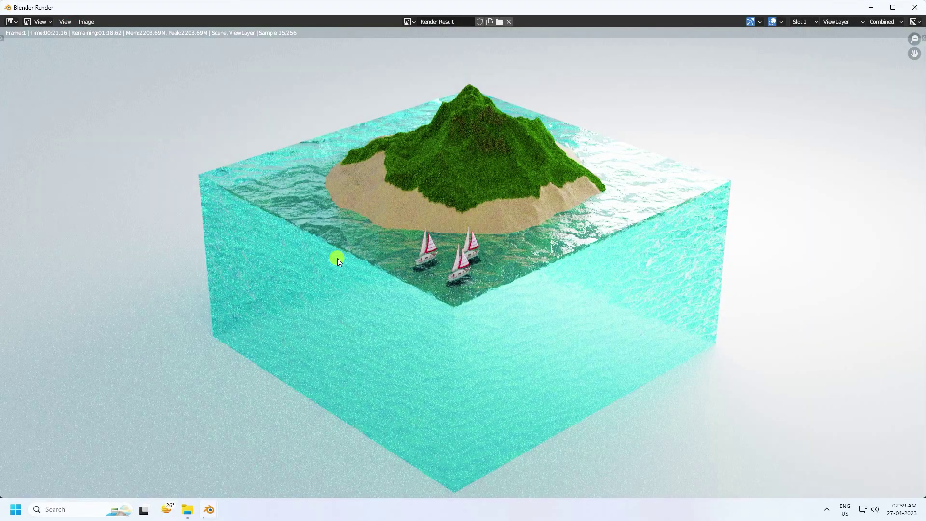